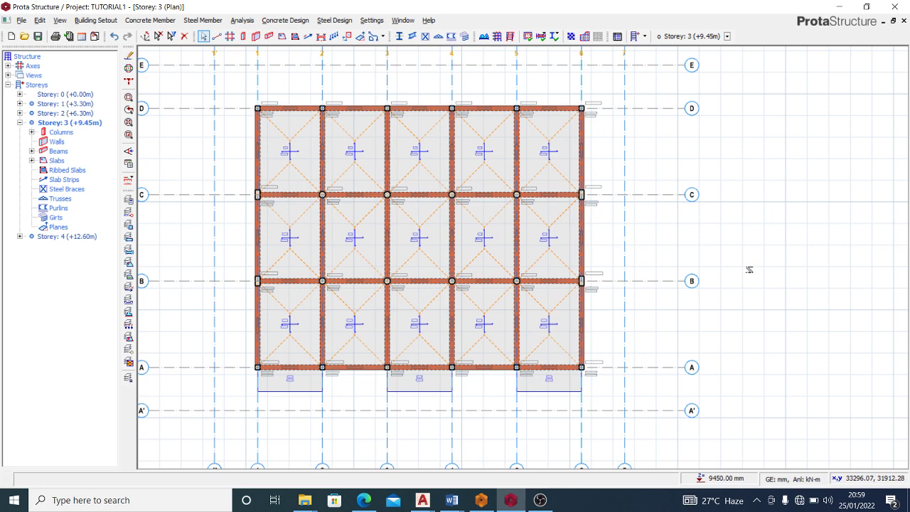
# Start the Slab Strip command and examine the available strip types and the start and end conditions
pyautogui.click(419, 239)
pyautogui.scroll(1, 255, 182)
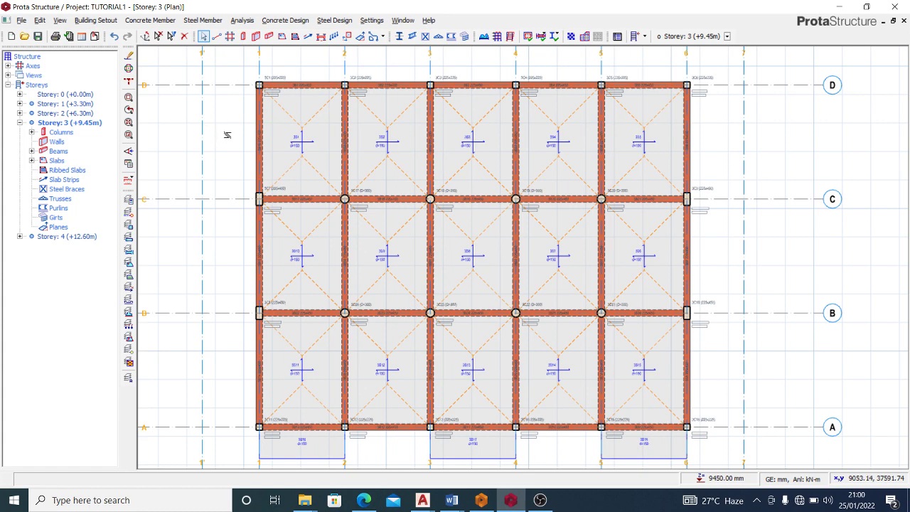
pyautogui.click(312, 36)
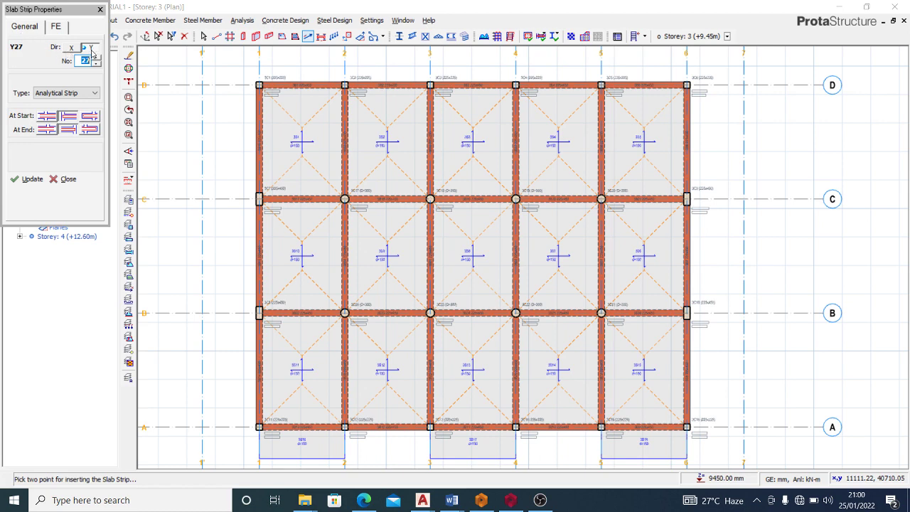
pyautogui.click(82, 94)
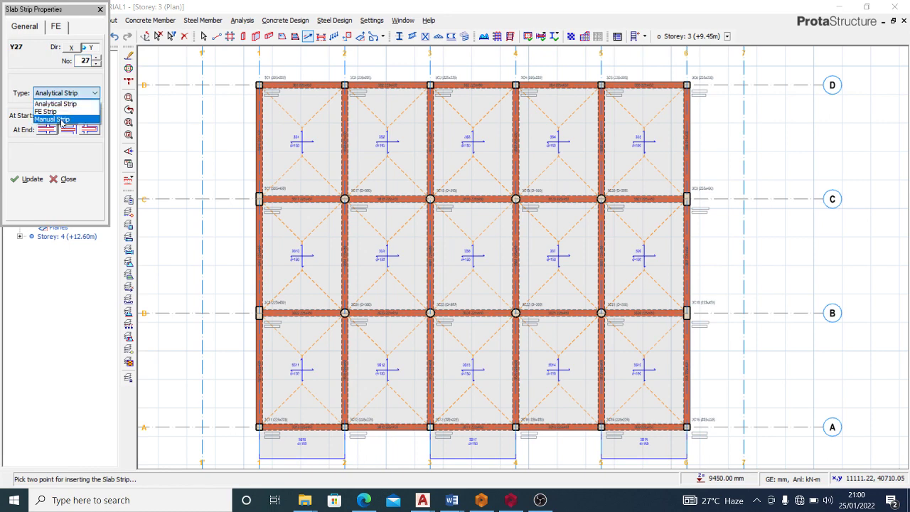
pyautogui.click(38, 83)
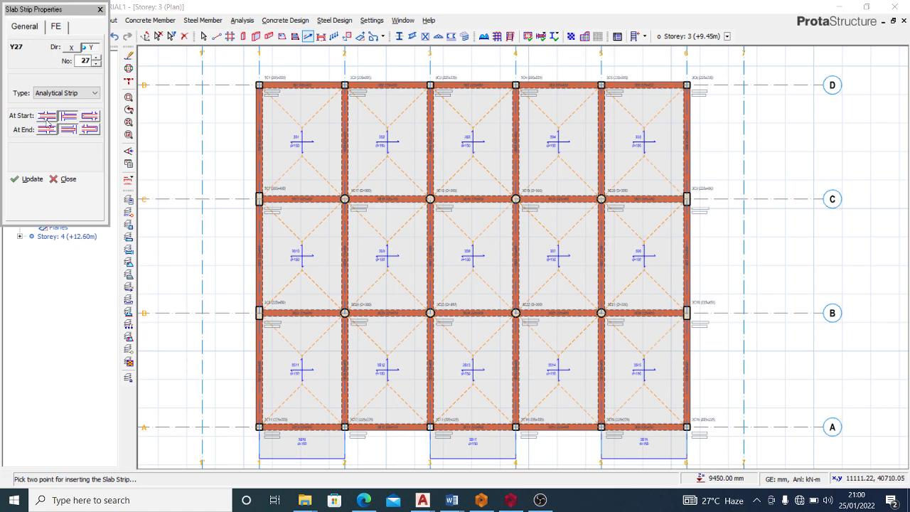
pyautogui.click(46, 118)
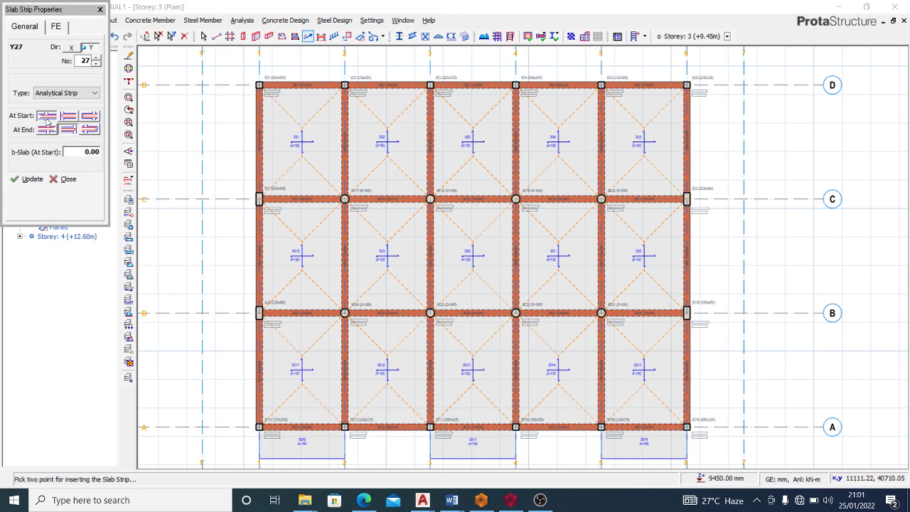
pyautogui.click(69, 117)
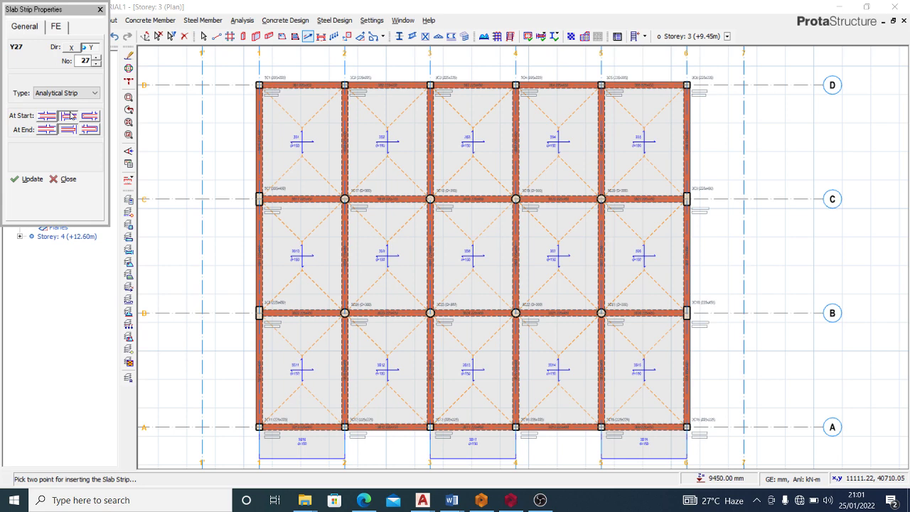
pyautogui.click(89, 117)
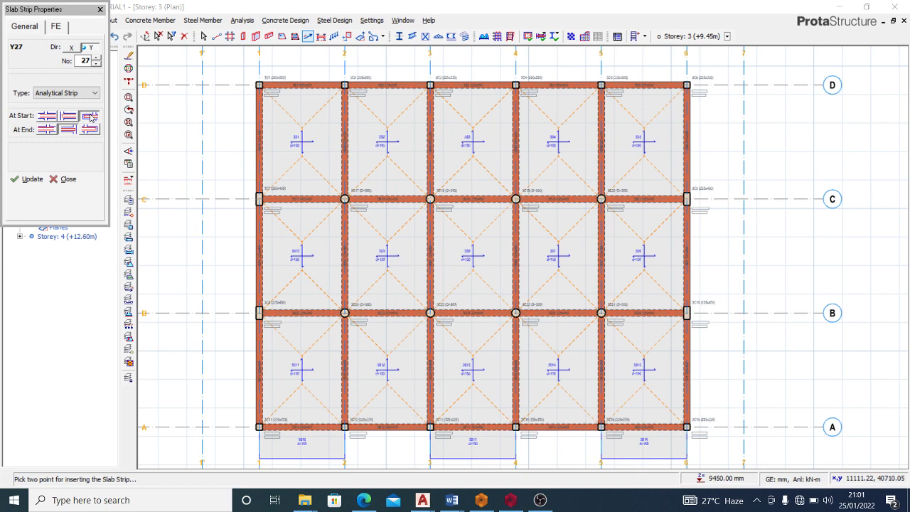
pyautogui.click(47, 129)
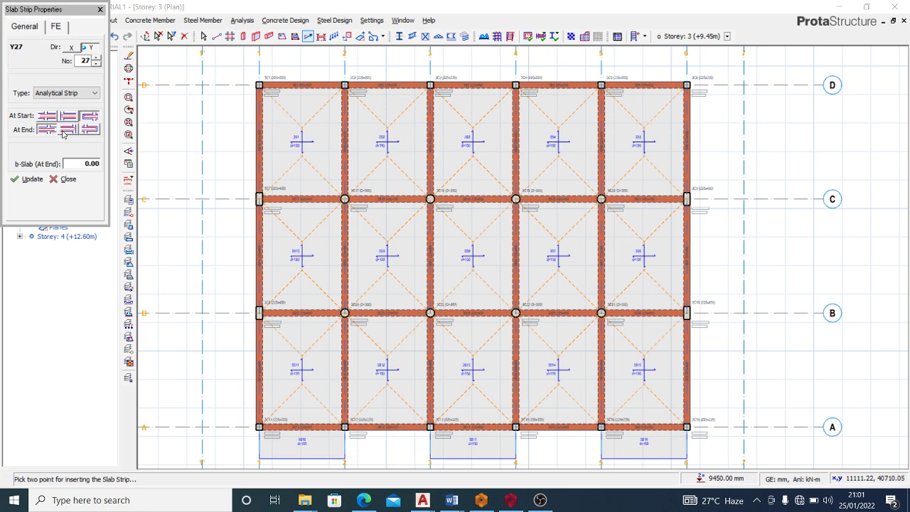
pyautogui.click(67, 129)
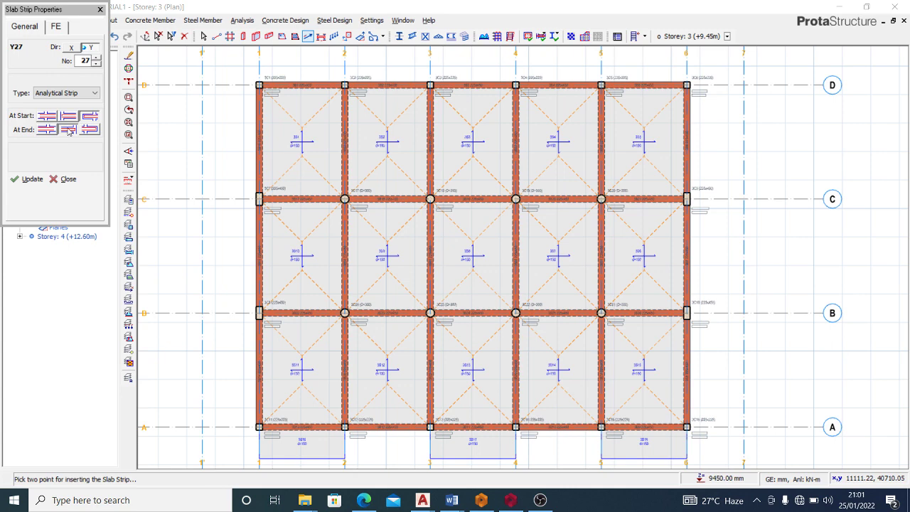
pyautogui.click(88, 130)
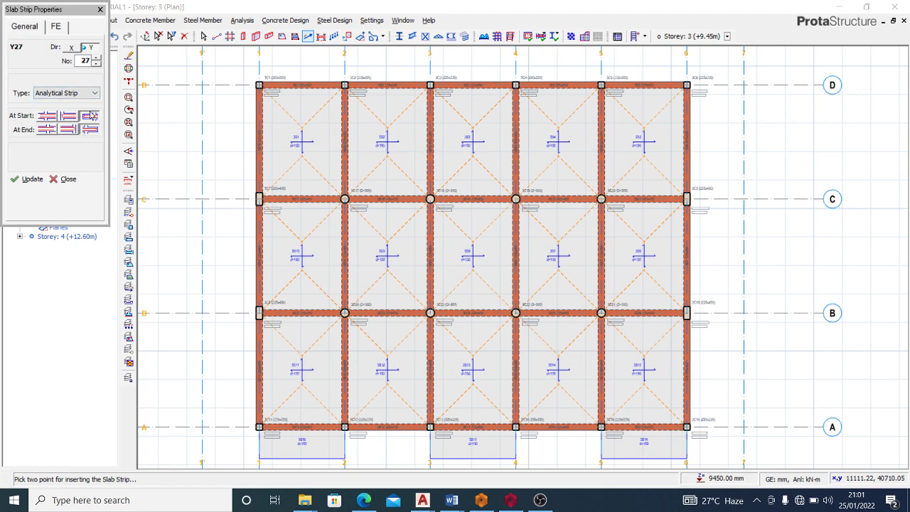
# Insert an X-direction analytical slab strip about 17900 mm long, with Bob at both ends, across the slabs between axes C and D
pyautogui.click(73, 51)
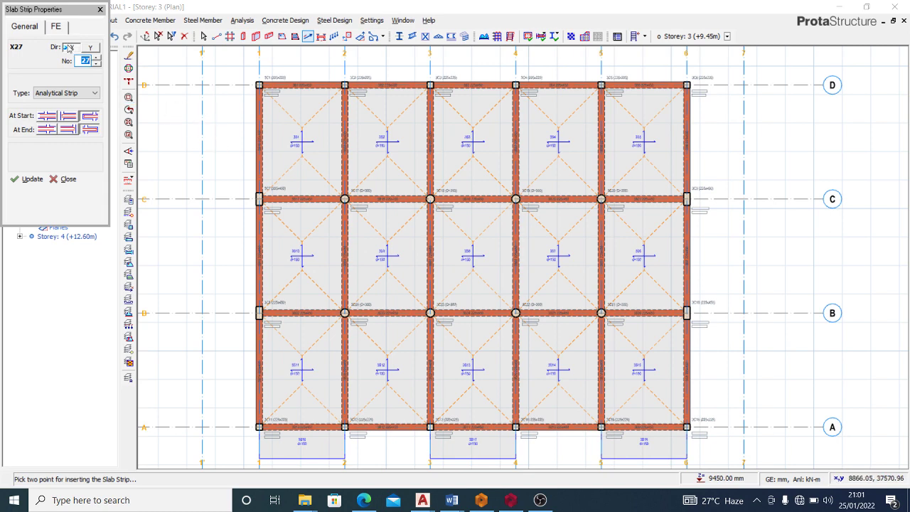
pyautogui.click(68, 117)
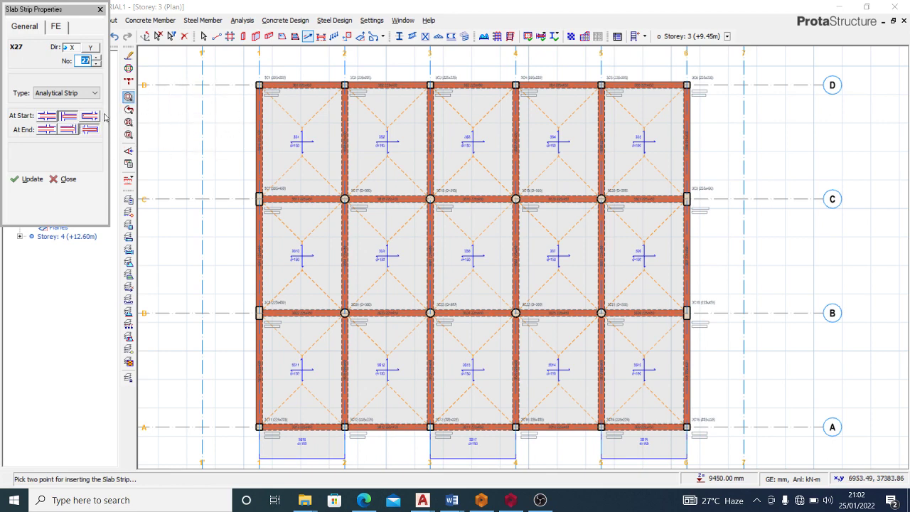
pyautogui.click(216, 140)
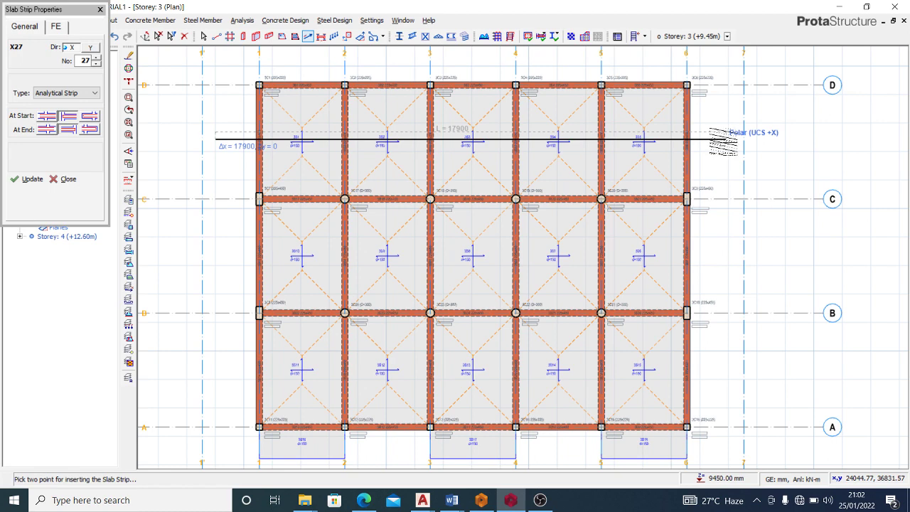
pyautogui.click(725, 139)
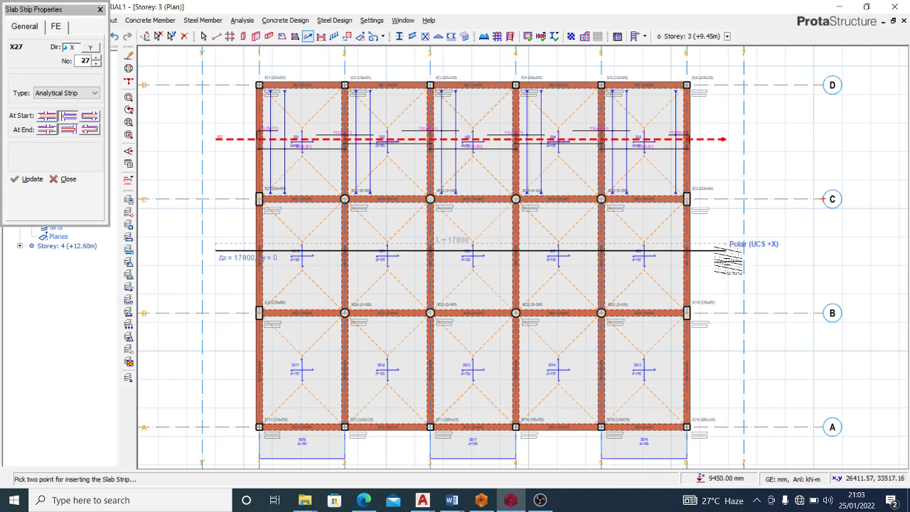
# Insert two more X-direction slab strips with the same end conditions, one across bay B-C and one across bay A-B
pyautogui.click(724, 266)
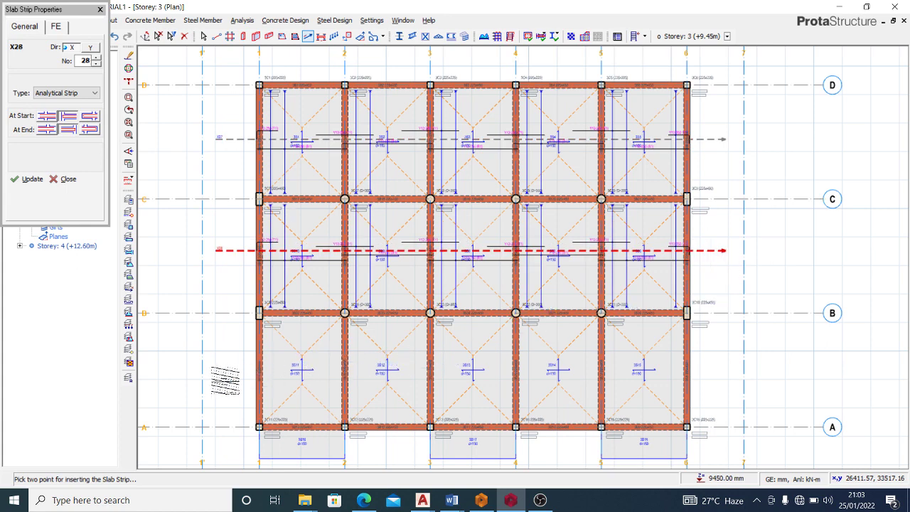
pyautogui.click(211, 370)
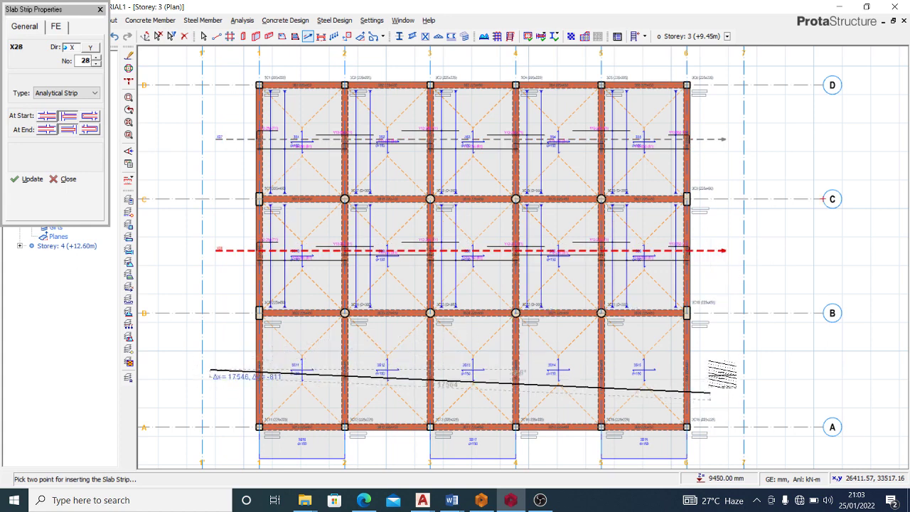
pyautogui.click(724, 371)
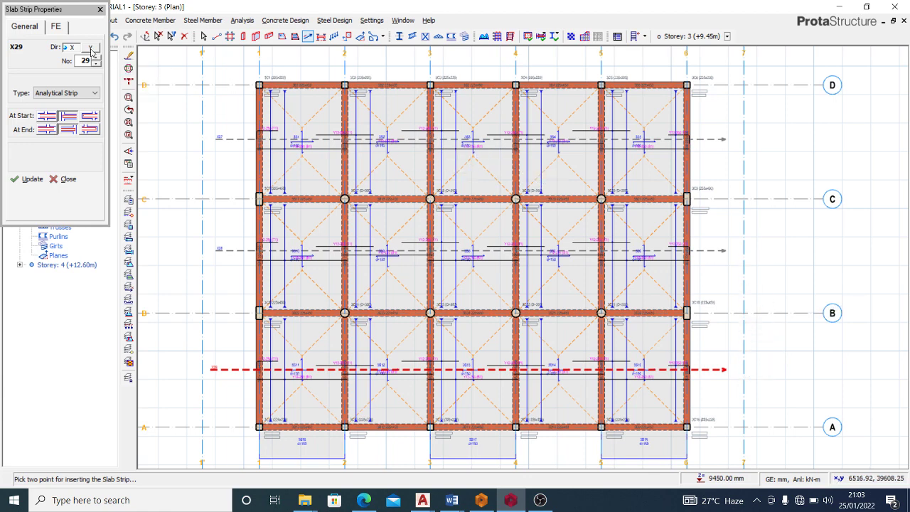
pyautogui.scroll(-1, 91, 50)
pyautogui.scroll(-3, 374, 144)
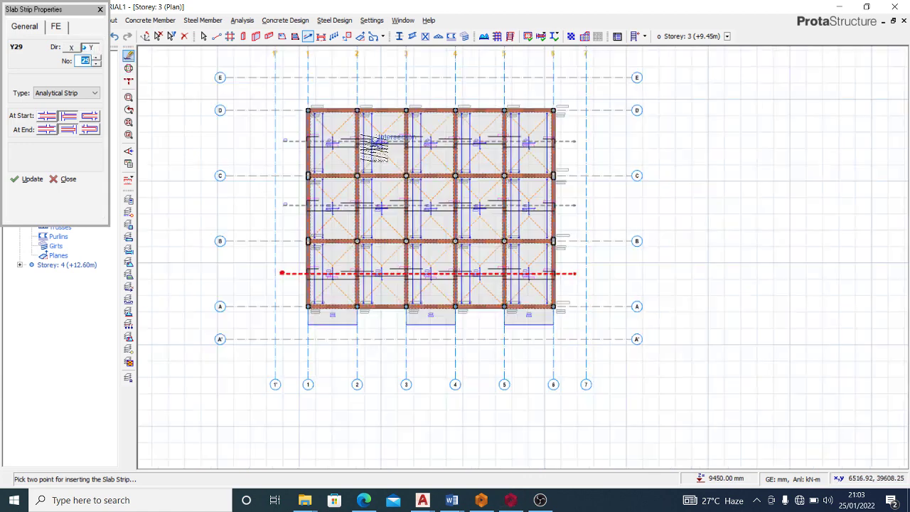
pyautogui.click(335, 84)
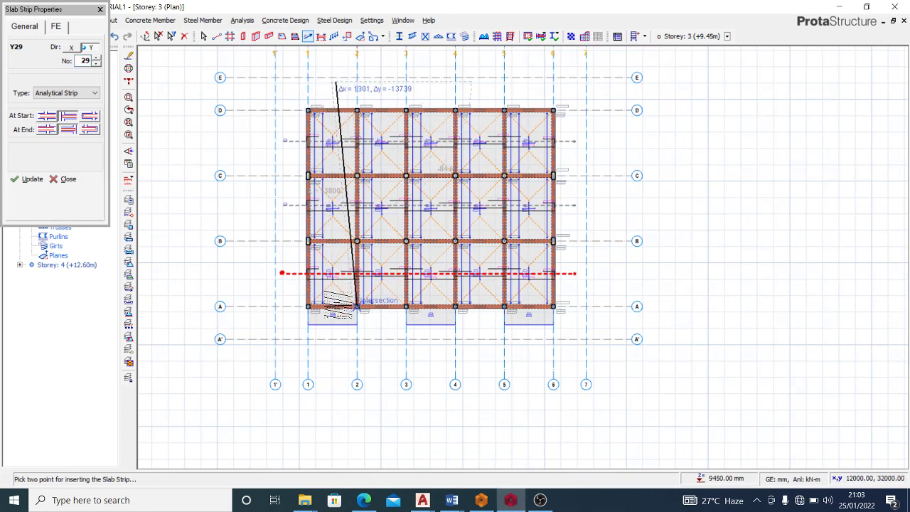
pyautogui.scroll(2, 330, 322)
pyautogui.scroll(2, 329, 325)
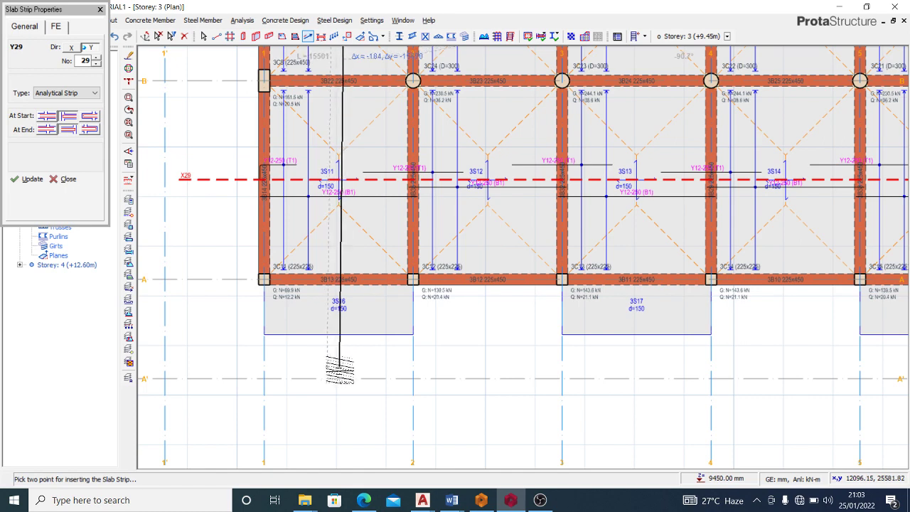
pyautogui.scroll(-3, 341, 352)
pyautogui.press('Escape')
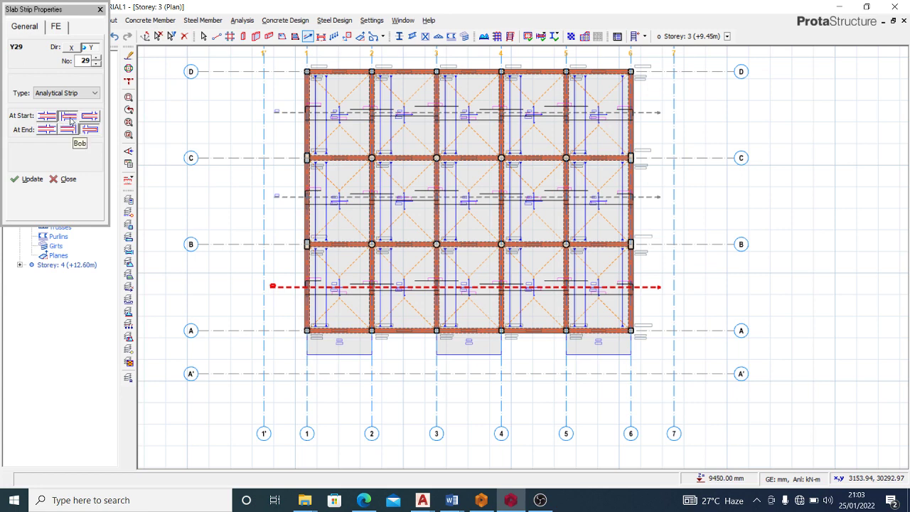
# With the b-Slab (At End) condition, insert a Y-direction strip about 13700 mm long between axes 1 and 2, from beyond axis D into the cantilever slab
pyautogui.click(47, 130)
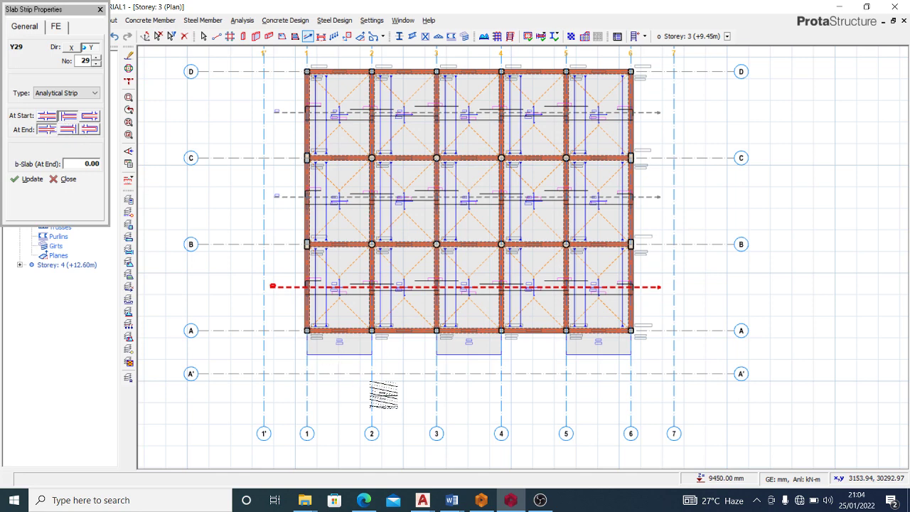
pyautogui.scroll(1, 370, 375)
pyautogui.scroll(-1, 342, 381)
pyautogui.scroll(-1, 342, 380)
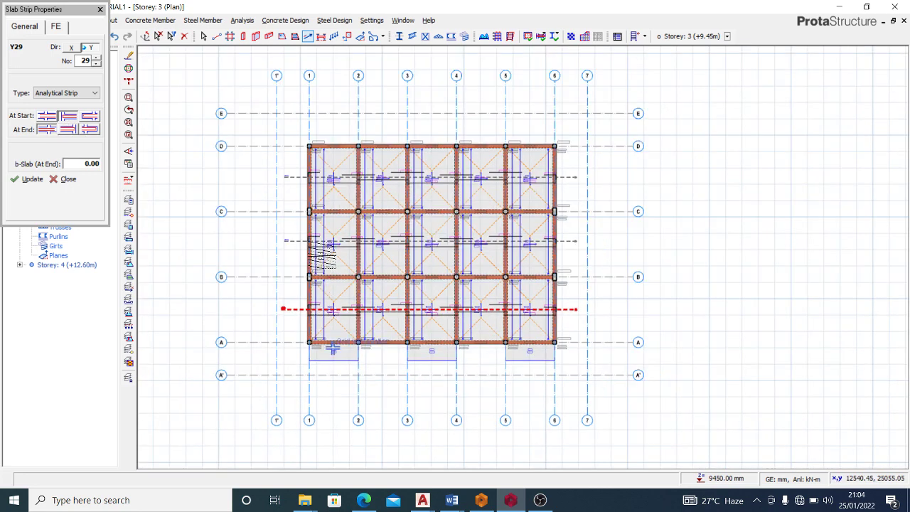
pyautogui.scroll(2, 331, 122)
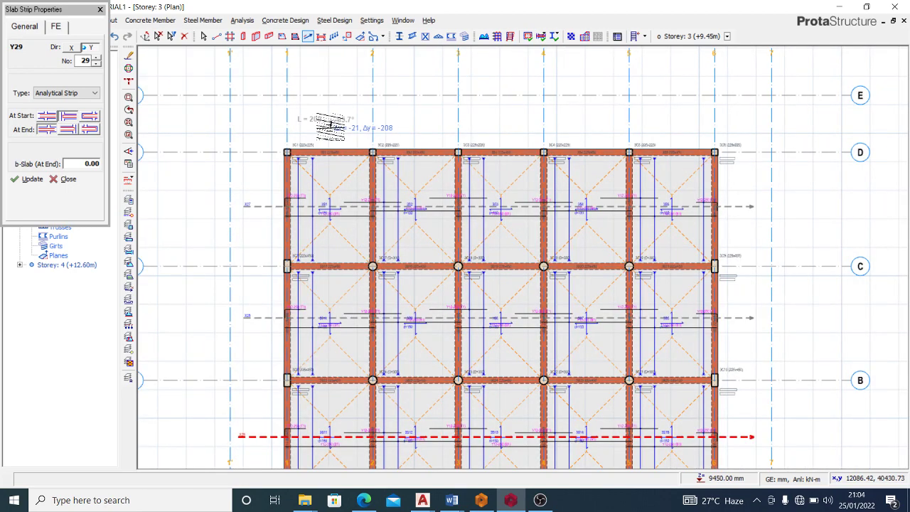
pyautogui.scroll(-1, 344, 277)
pyautogui.scroll(-1, 341, 328)
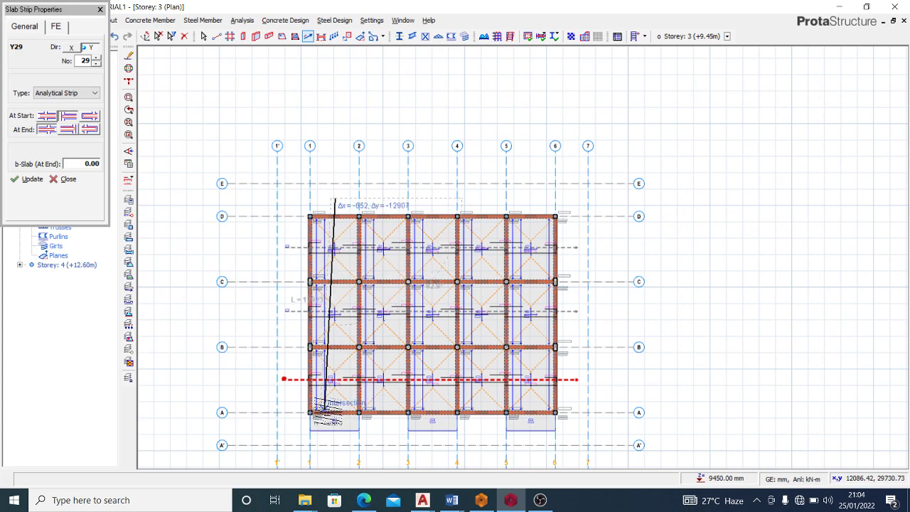
pyautogui.scroll(3, 334, 399)
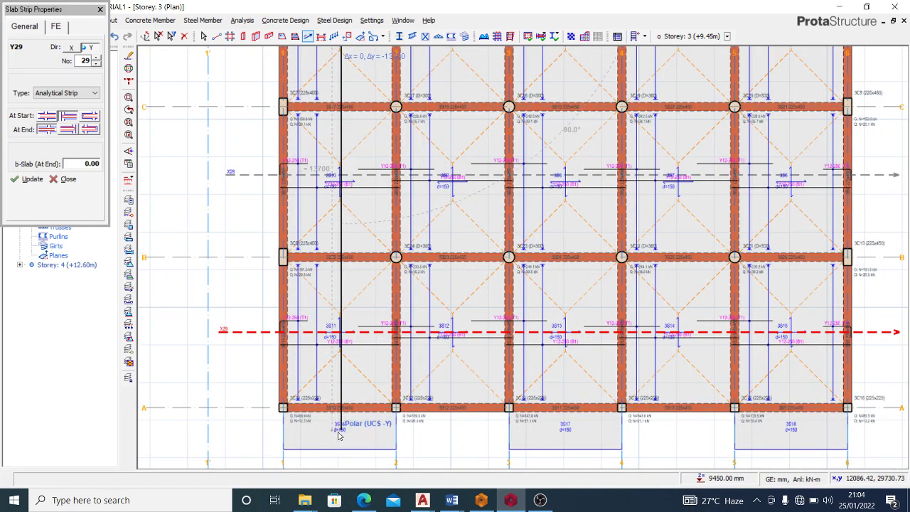
pyautogui.click(340, 429)
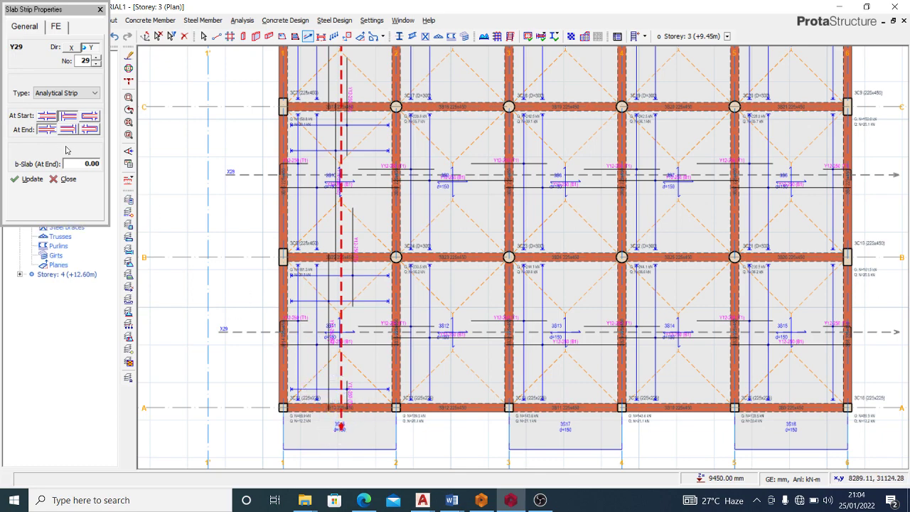
# Insert two more Y-direction strips about 13800 mm long, between axes 3-4 and 5-6, from beyond axis D into the cantilever slabs
pyautogui.scroll(-2, 312, 331)
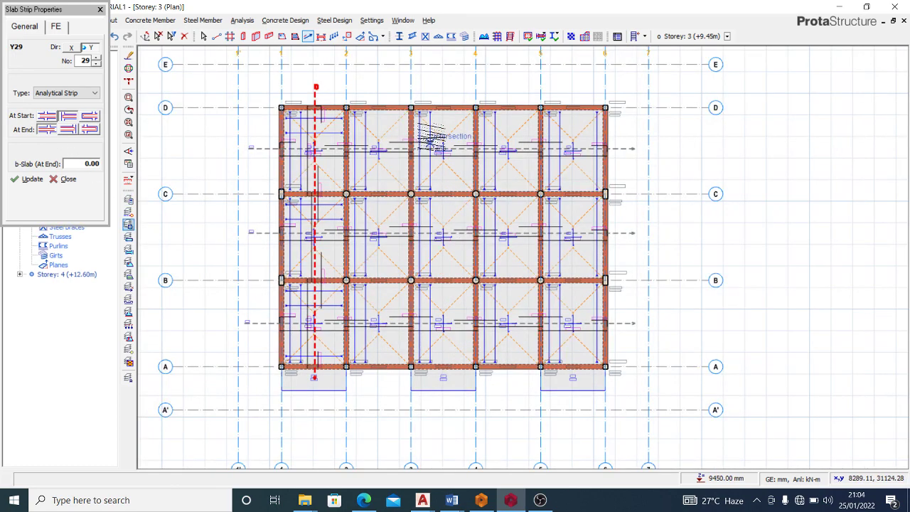
pyautogui.click(443, 84)
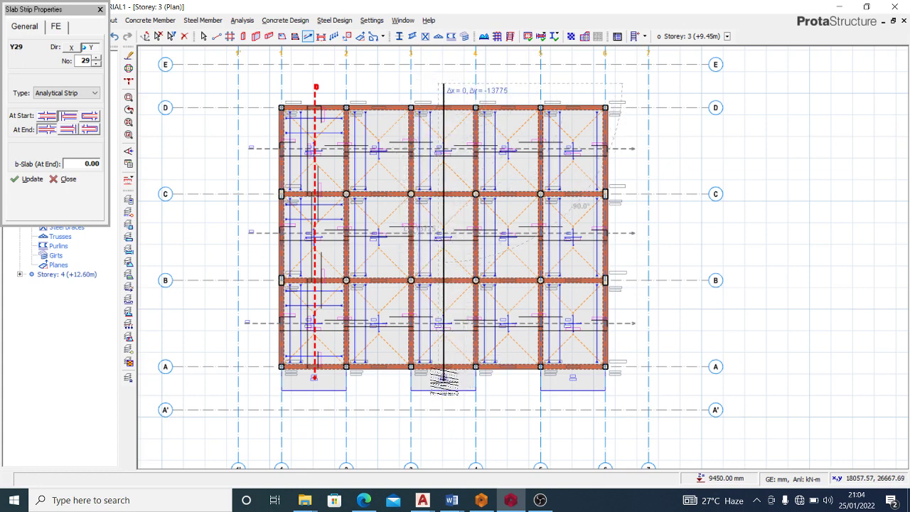
pyautogui.scroll(1, 443, 379)
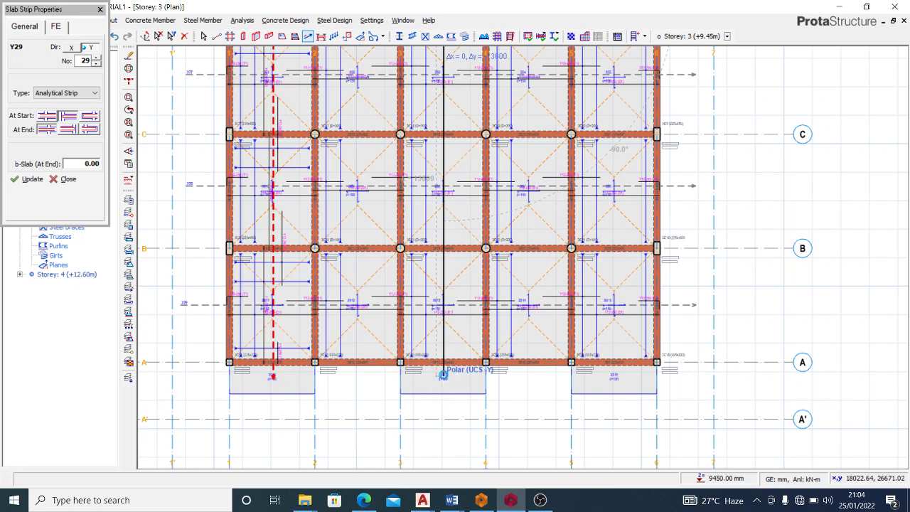
pyautogui.click(444, 379)
pyautogui.scroll(-1, 443, 377)
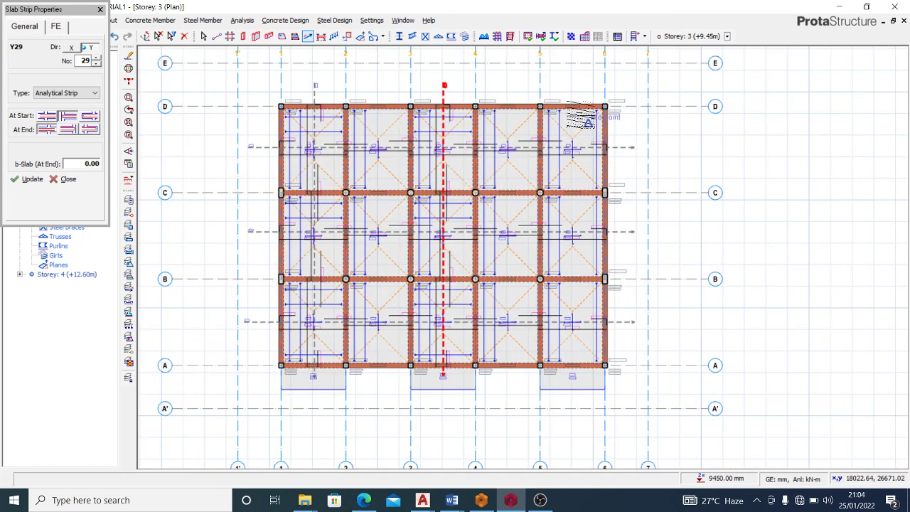
pyautogui.click(577, 86)
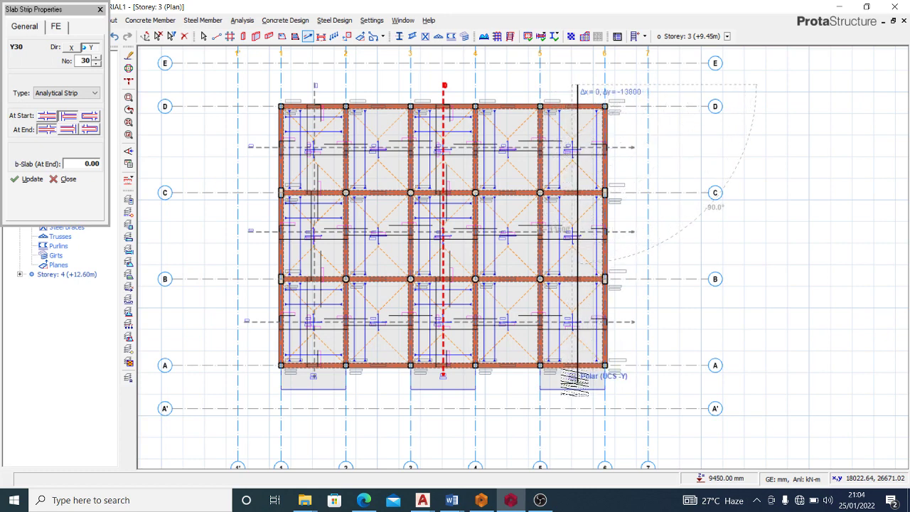
pyautogui.click(576, 386)
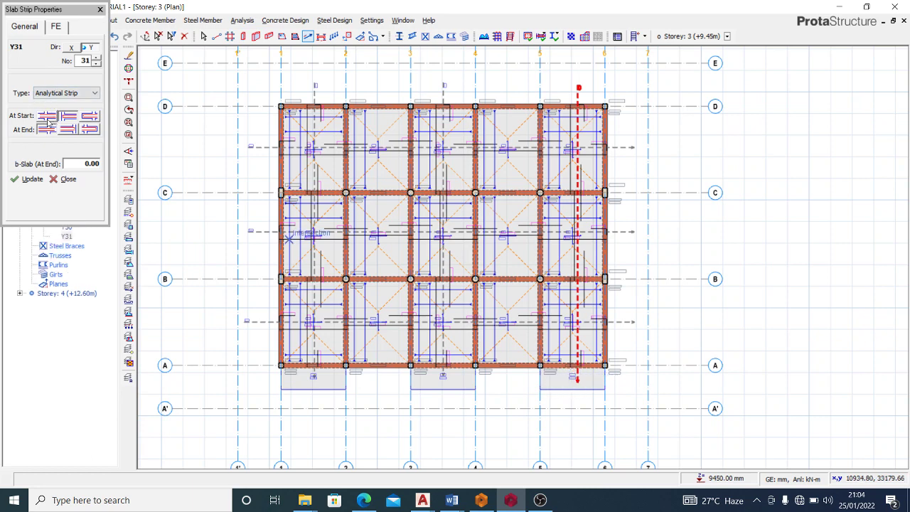
# With the b-Slab (At Start) condition and the third option at the end, insert a Y-direction strip about 3000 mm long from slab 3S11 through cantilever slab 3S16
pyautogui.click(46, 116)
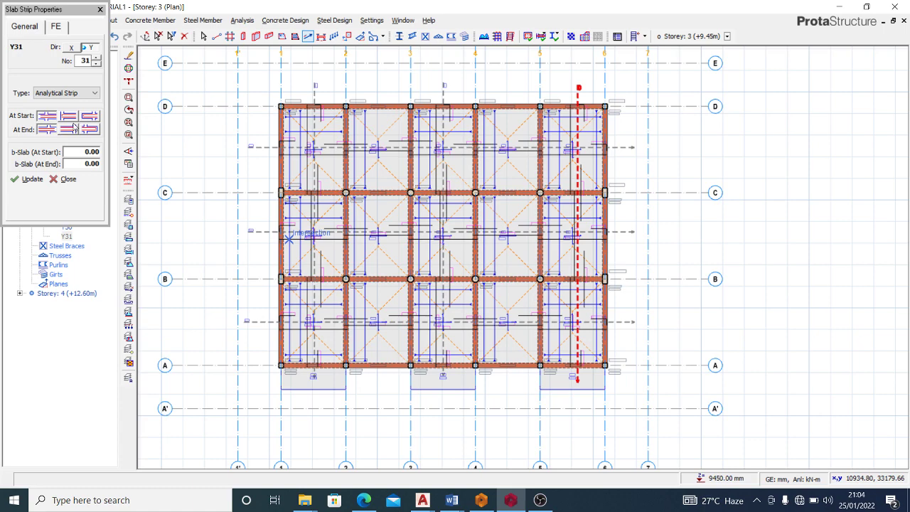
pyautogui.click(87, 131)
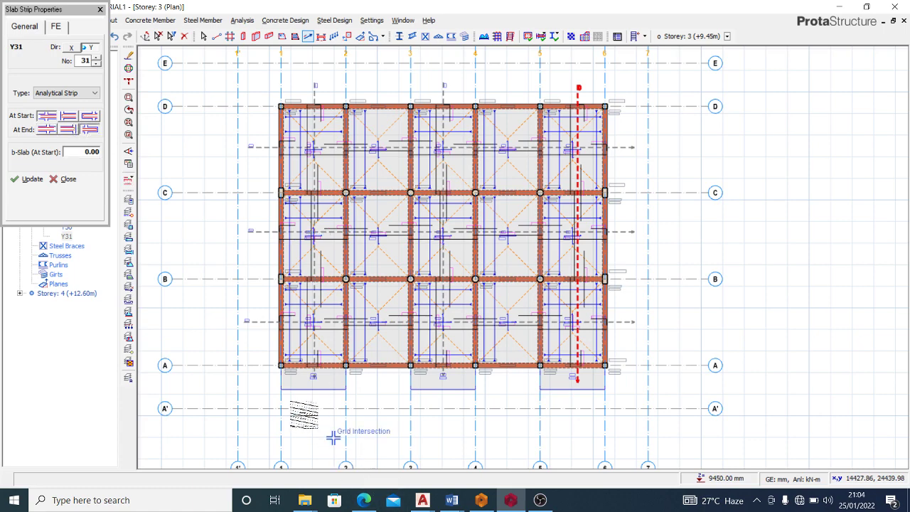
pyautogui.scroll(4, 310, 399)
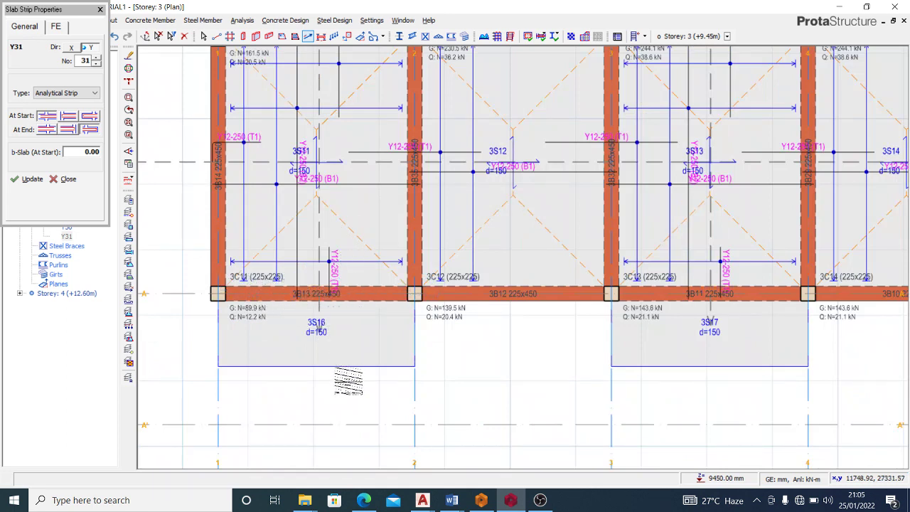
pyautogui.click(368, 209)
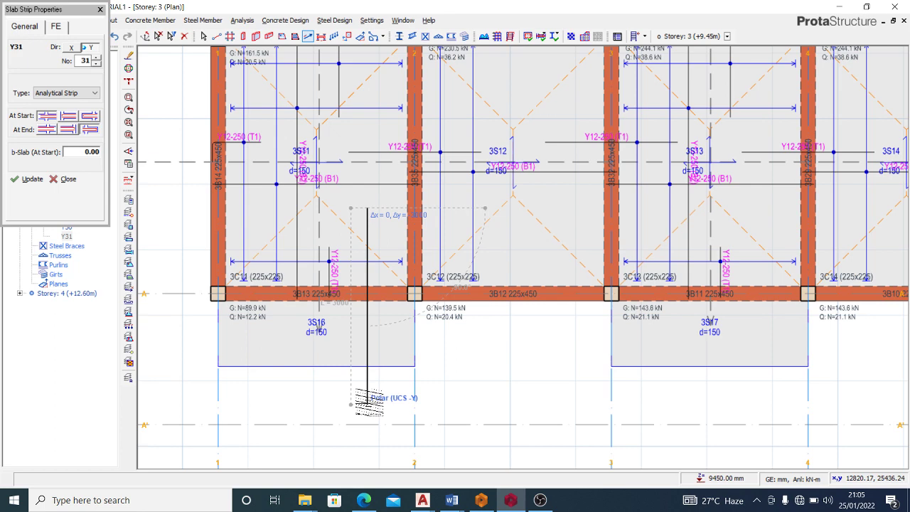
pyautogui.click(368, 404)
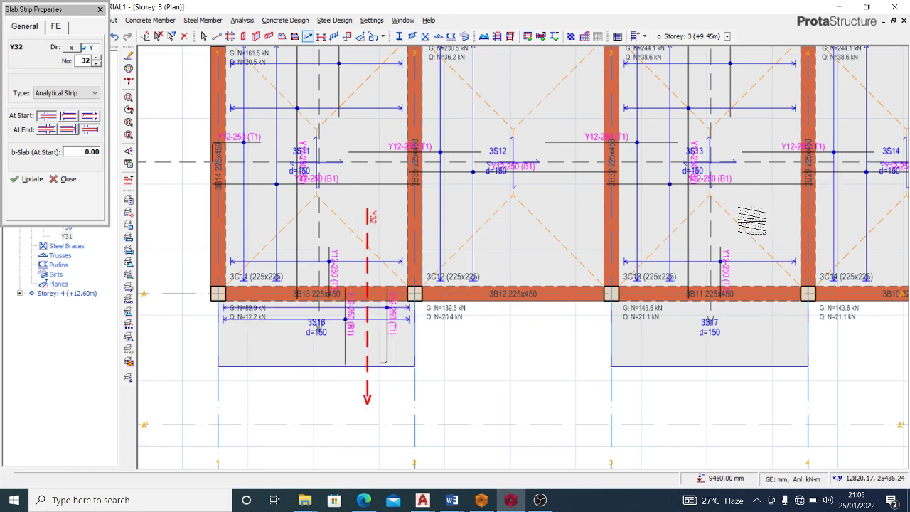
# Insert two more short Y-direction strips with the same end conditions, running from bay A-B through cantilever slabs 3S17 and 3S18
pyautogui.click(755, 225)
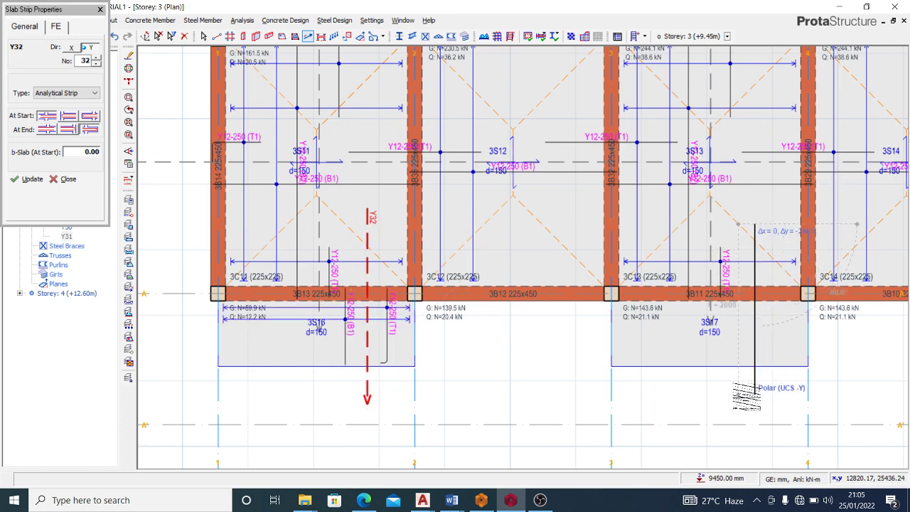
pyautogui.click(748, 396)
pyautogui.scroll(-3, 572, 341)
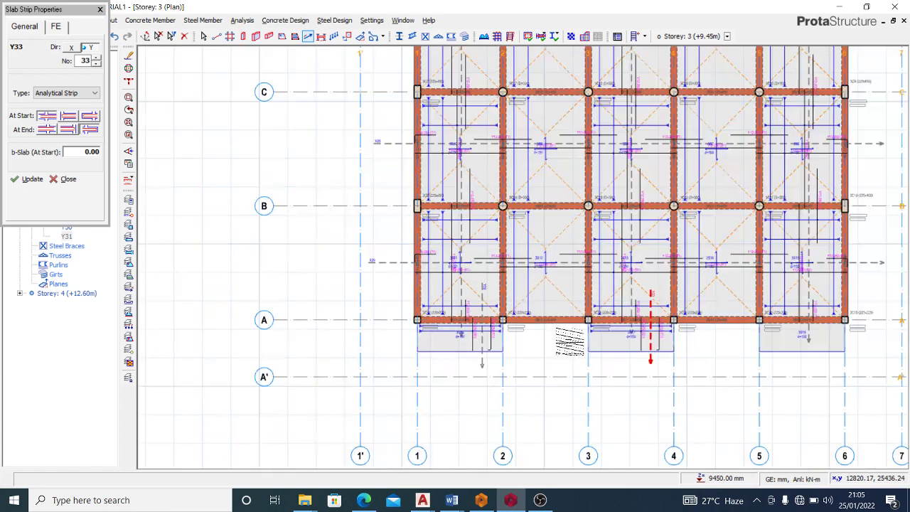
pyautogui.scroll(3, 830, 325)
pyautogui.click(832, 249)
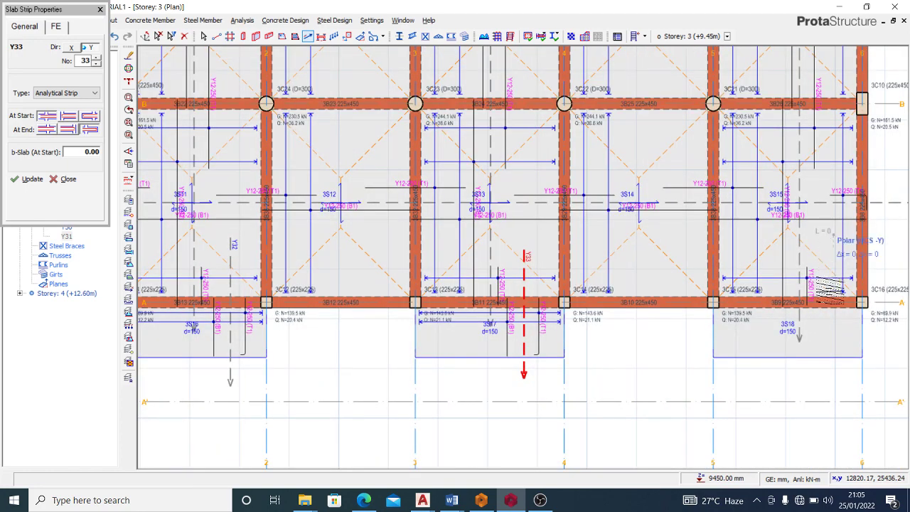
pyautogui.click(833, 384)
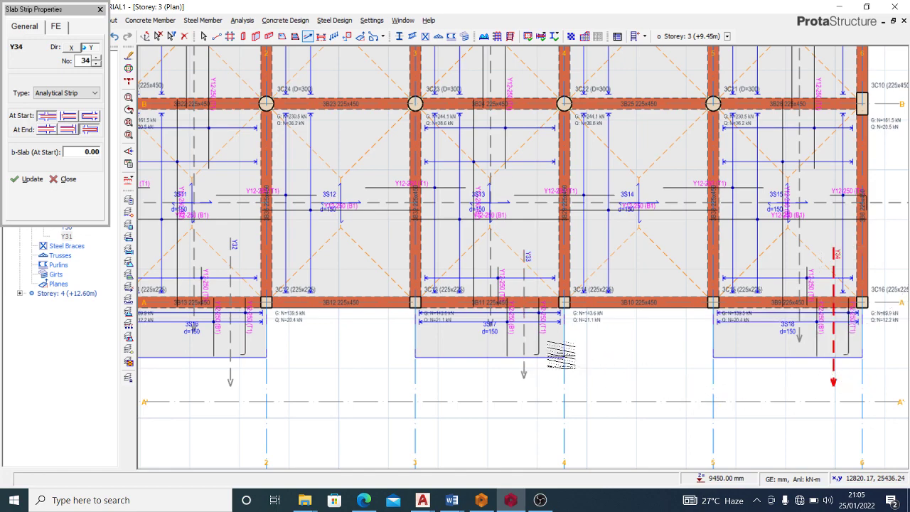
# With Bob at both ends, insert Y-direction strips between axes 2-3 and 4-5 from beyond axis D to beyond axis A, the second about 14500 mm long
pyautogui.scroll(-3, 566, 359)
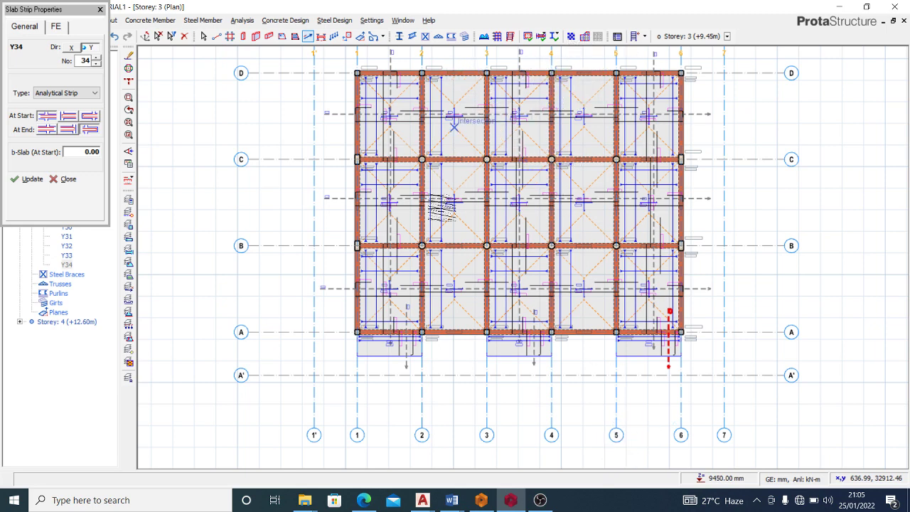
pyautogui.click(64, 118)
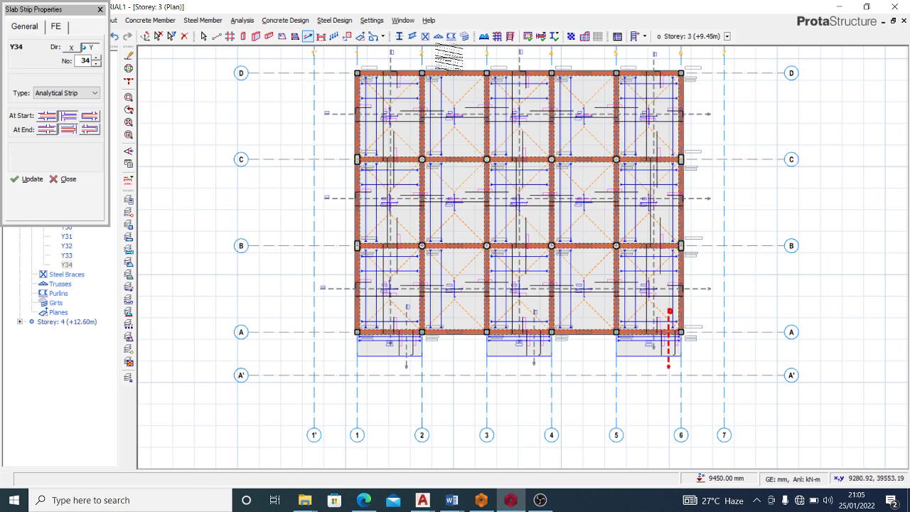
pyautogui.click(459, 57)
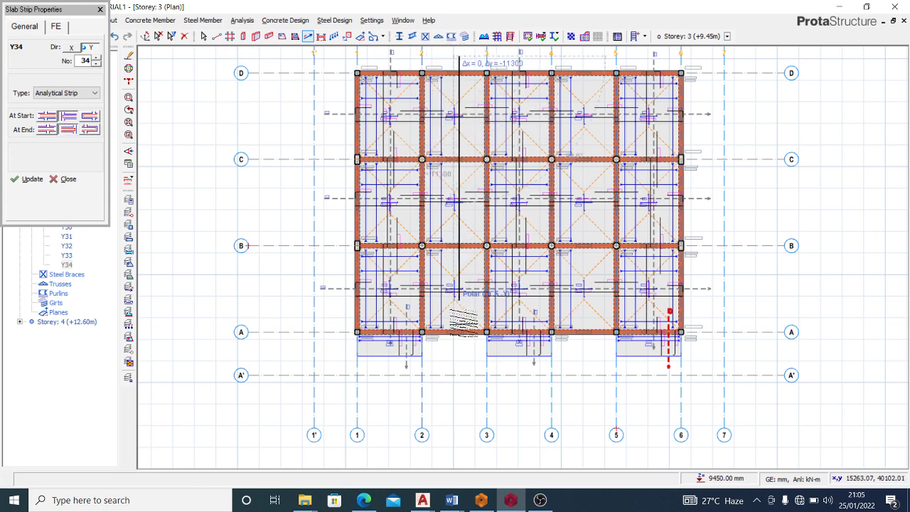
pyautogui.click(471, 368)
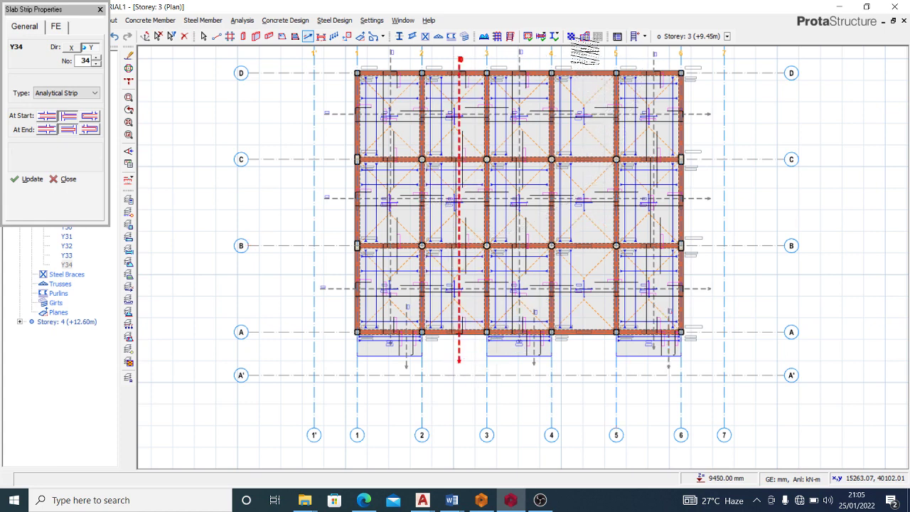
pyautogui.click(584, 51)
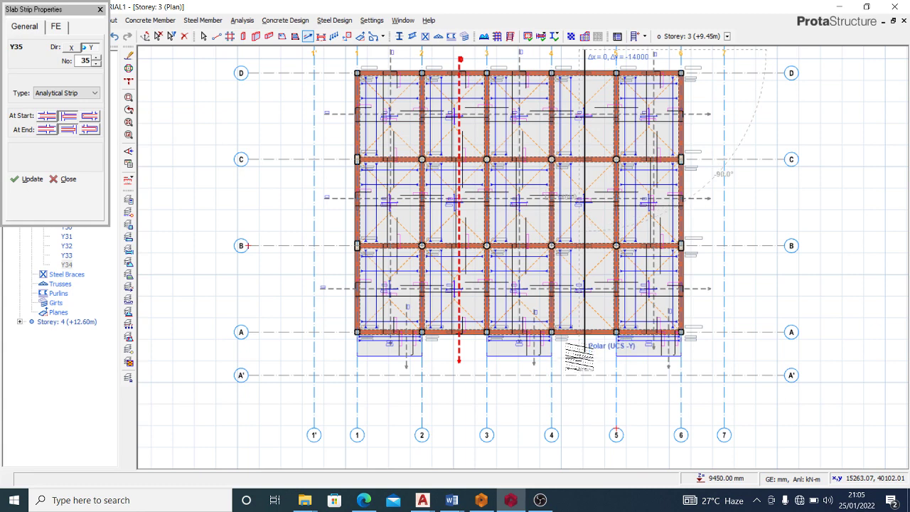
pyautogui.click(586, 363)
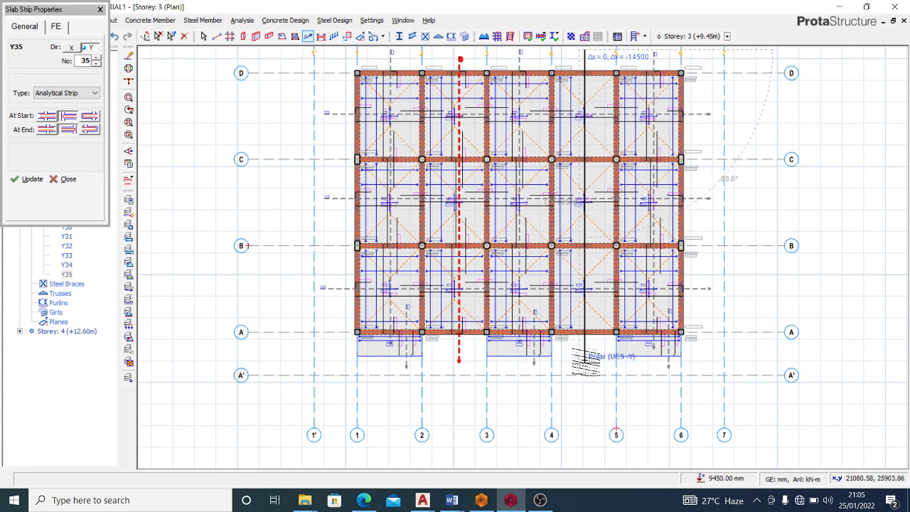
# Examine the slab reinforcement bars and labels around beams 3B31 and 3B28 and in slab 3S8, and finish the slab strip command
pyautogui.scroll(1, 532, 135)
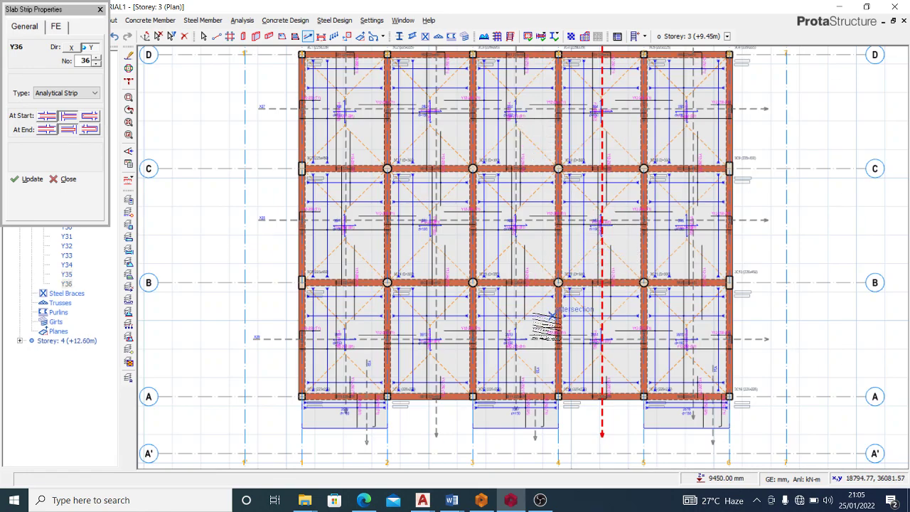
pyautogui.scroll(-1, 546, 322)
pyautogui.scroll(1, 594, 246)
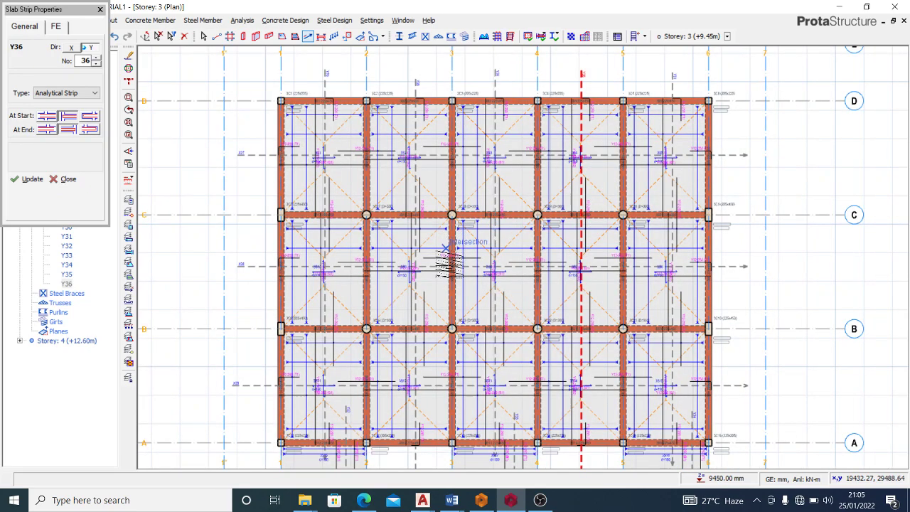
pyautogui.scroll(2, 435, 273)
pyautogui.scroll(2, 436, 273)
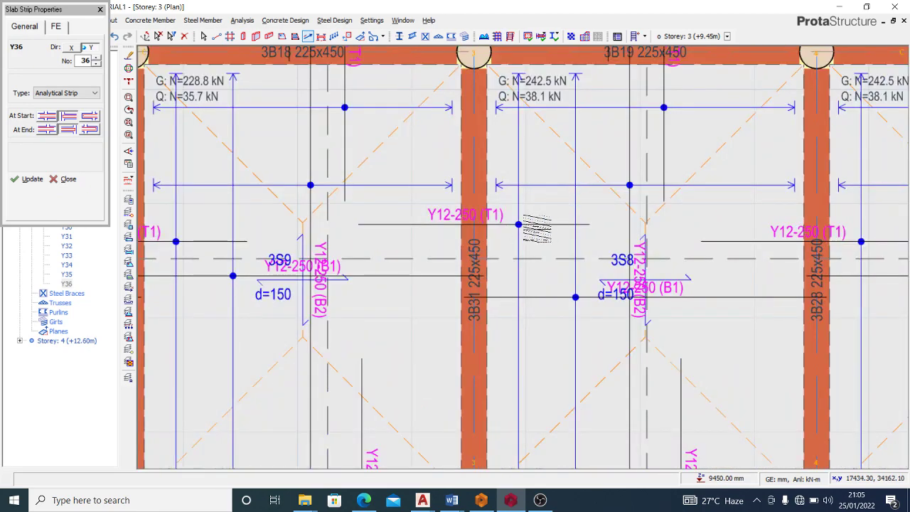
pyautogui.scroll(3, 439, 226)
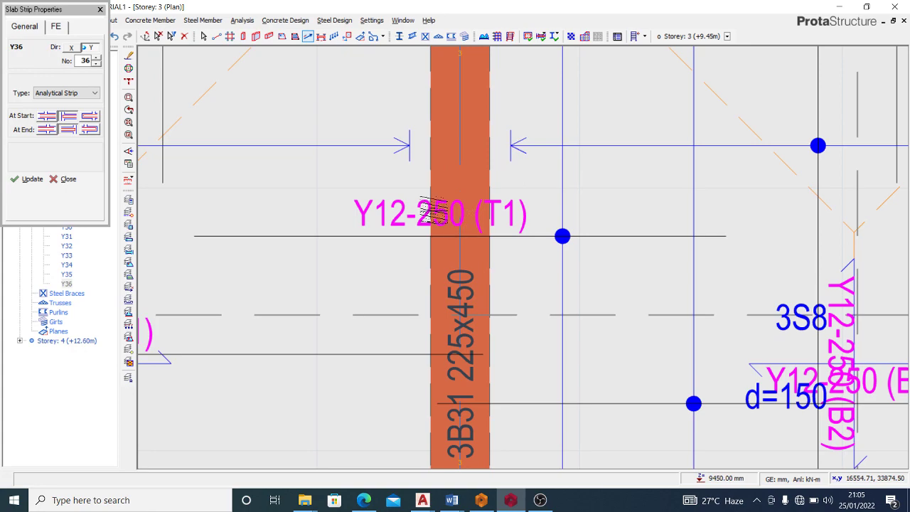
pyautogui.scroll(-1, 441, 213)
pyautogui.scroll(-1, 441, 213)
pyautogui.scroll(-2, 484, 252)
pyautogui.scroll(2, 782, 261)
pyautogui.scroll(3, 597, 237)
pyautogui.scroll(-3, 687, 203)
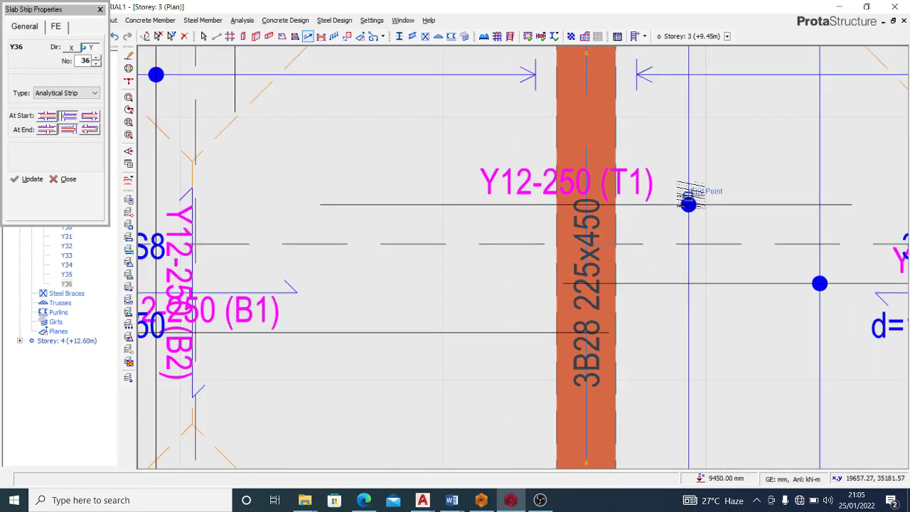
pyautogui.scroll(4, 407, 267)
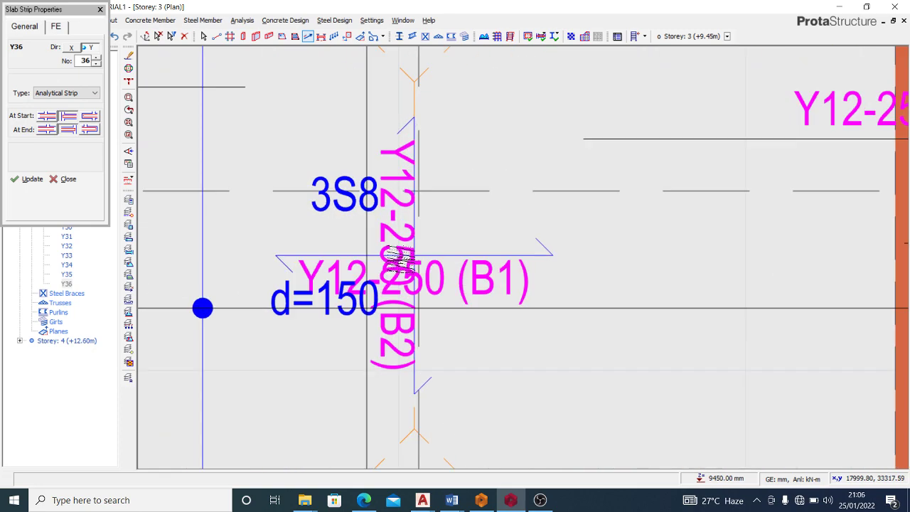
pyautogui.scroll(-4, 490, 226)
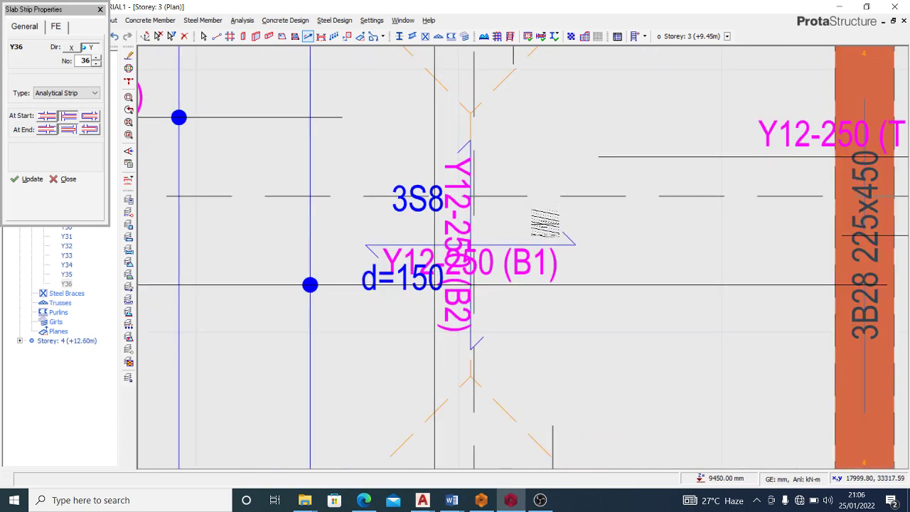
pyautogui.scroll(-5, 547, 234)
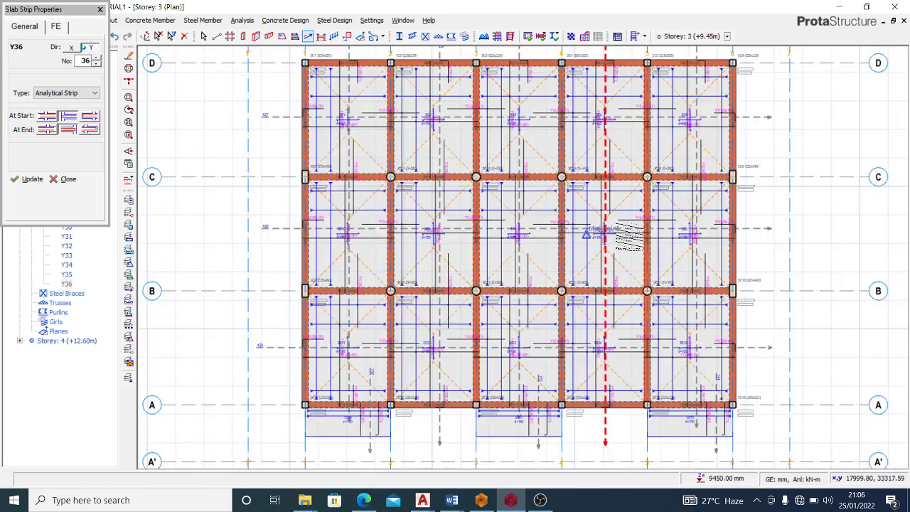
pyautogui.click(57, 180)
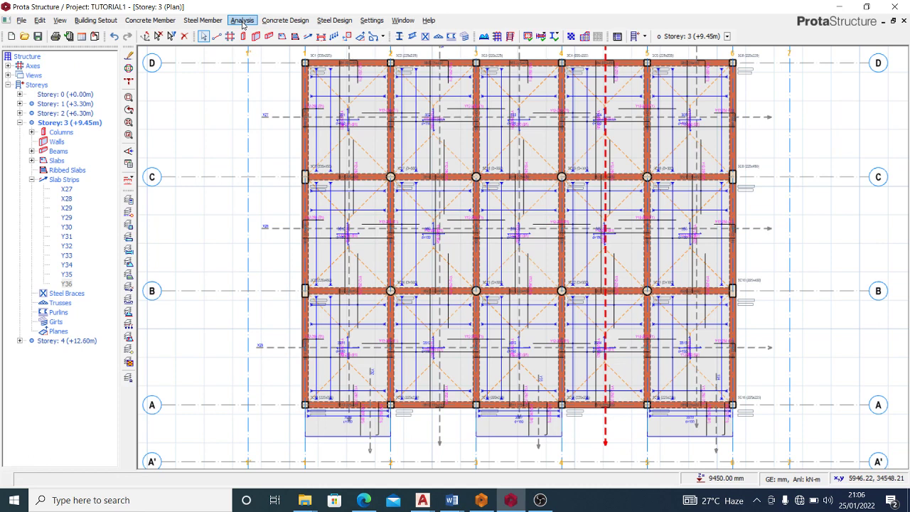
# Update the steel bars of the Storey 3 slabs
pyautogui.click(243, 24)
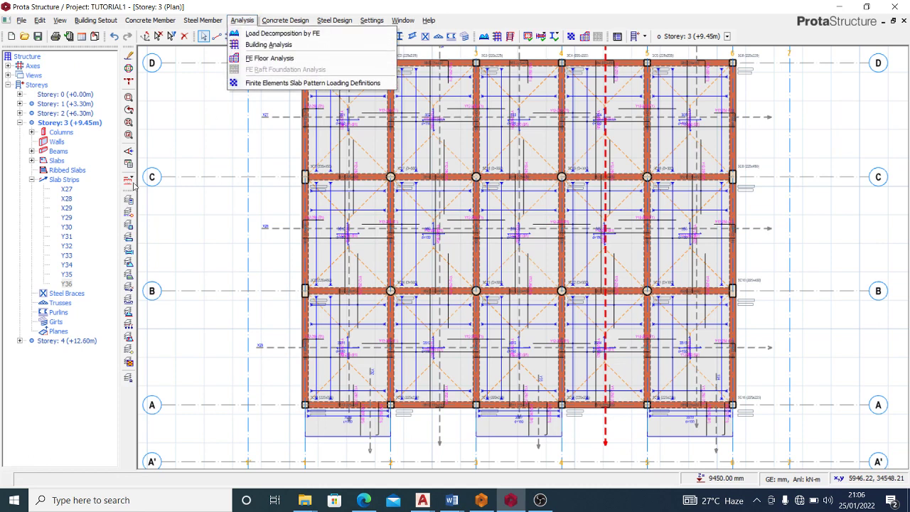
pyautogui.click(129, 213)
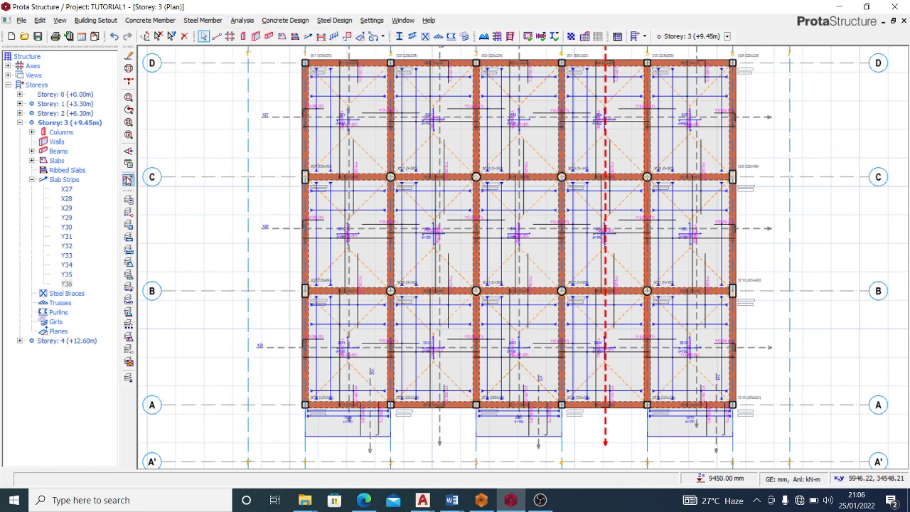
pyautogui.click(127, 180)
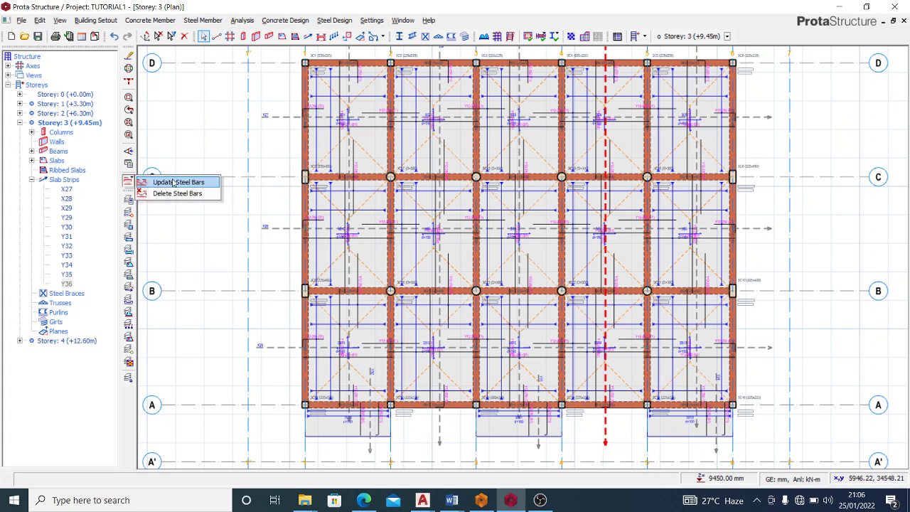
pyautogui.click(173, 182)
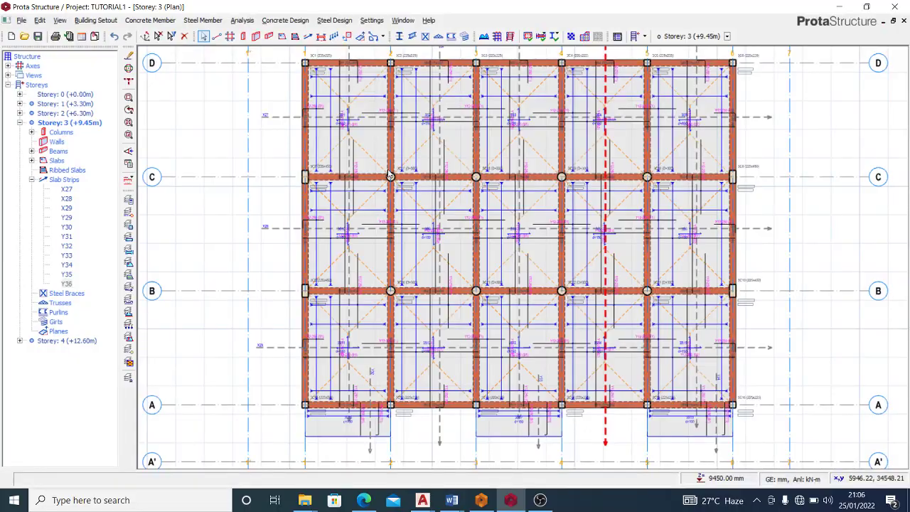
# Examine the updated reinforcement bars and labels around beam 3B33 and slabs 3S1 and 3S2
pyautogui.scroll(2, 388, 169)
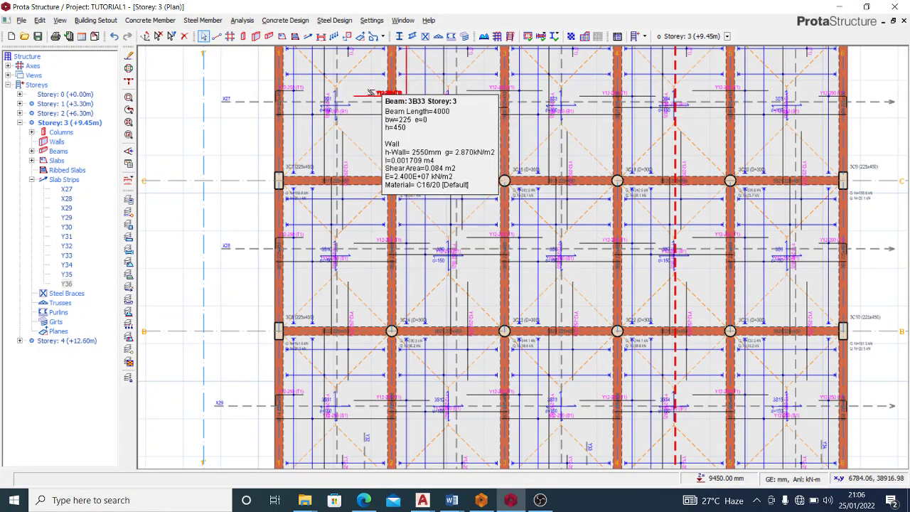
pyautogui.scroll(3, 333, 90)
pyautogui.scroll(4, 334, 90)
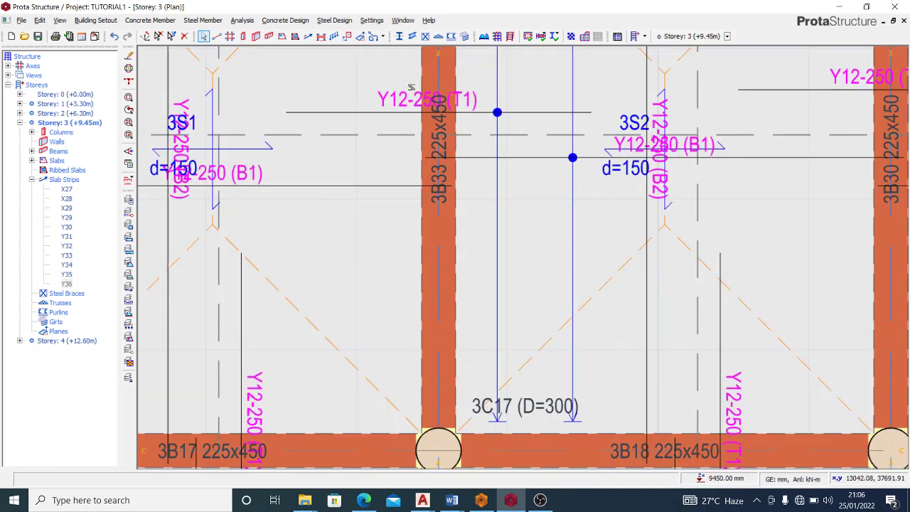
pyautogui.scroll(-4, 443, 201)
pyautogui.scroll(-2, 494, 213)
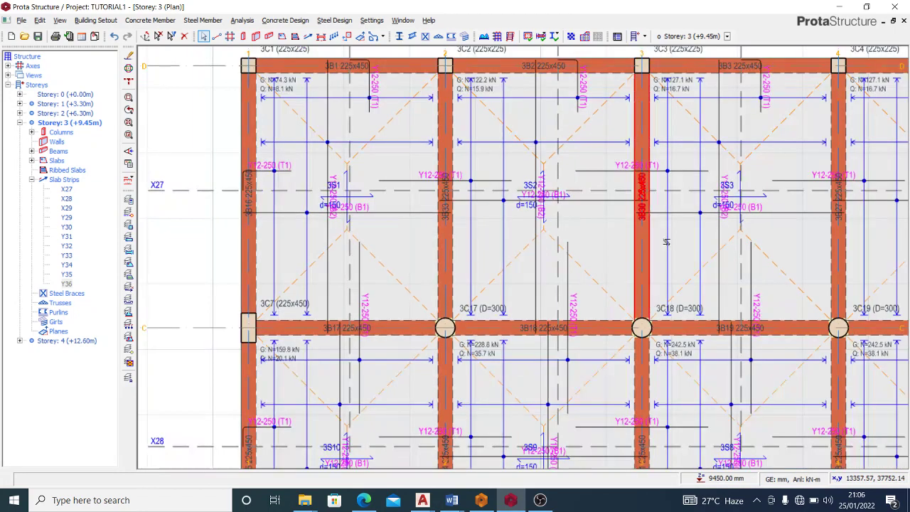
pyautogui.scroll(-3, 580, 120)
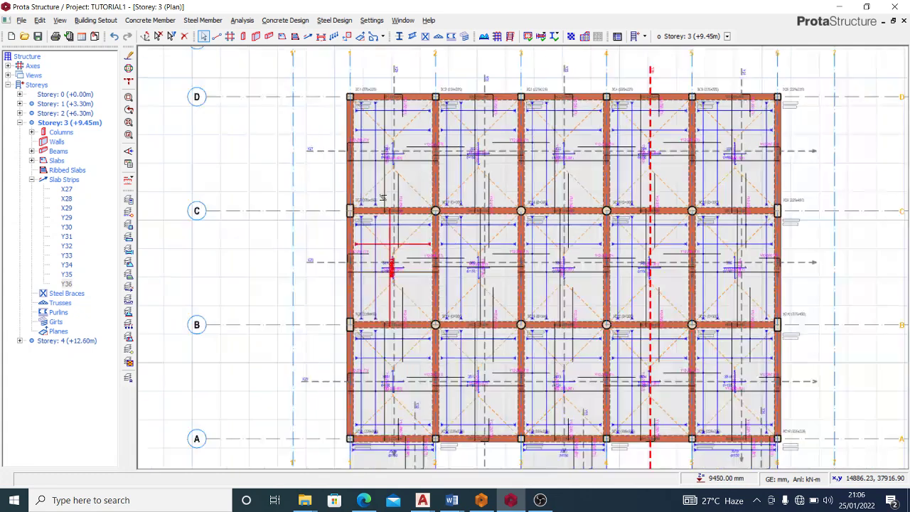
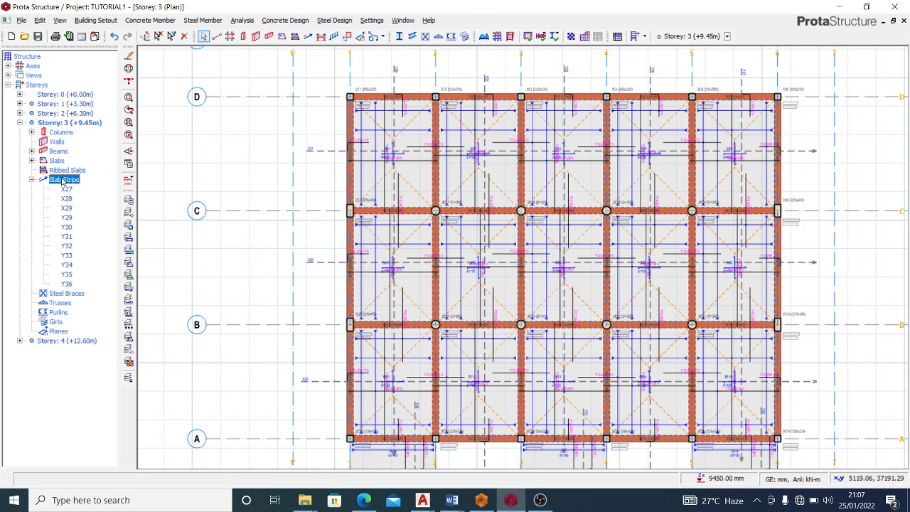
# Run slab analysis and design on the Storey 3 slab strips, using Check Design (Only Re-select Insufficient Steel Bars)
pyautogui.rightClick(63, 182)
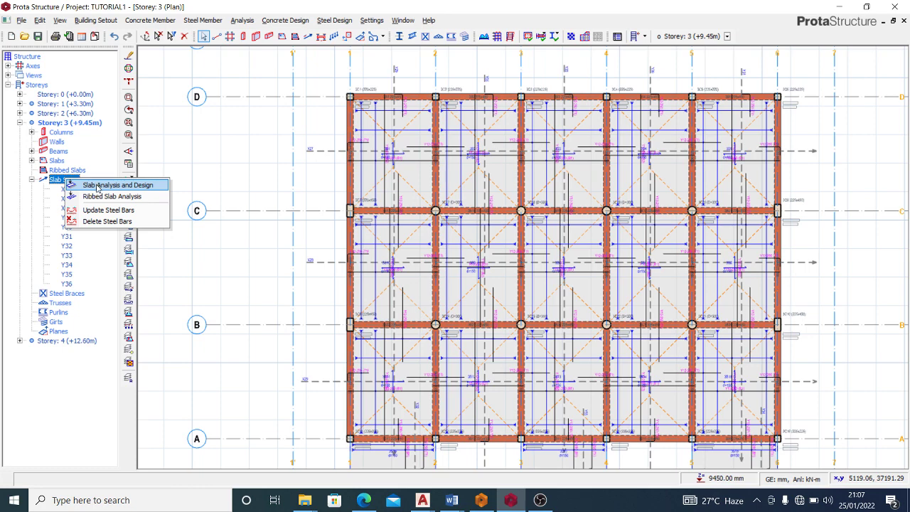
pyautogui.click(97, 187)
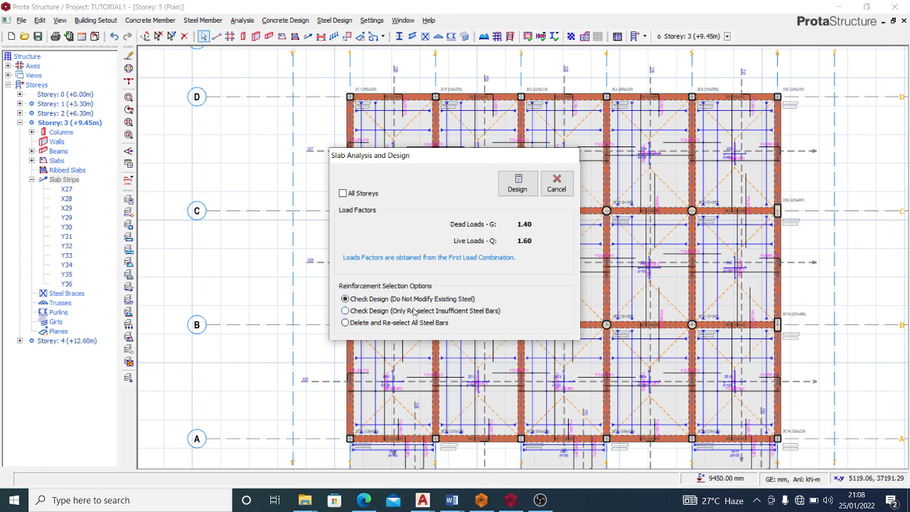
pyautogui.click(367, 318)
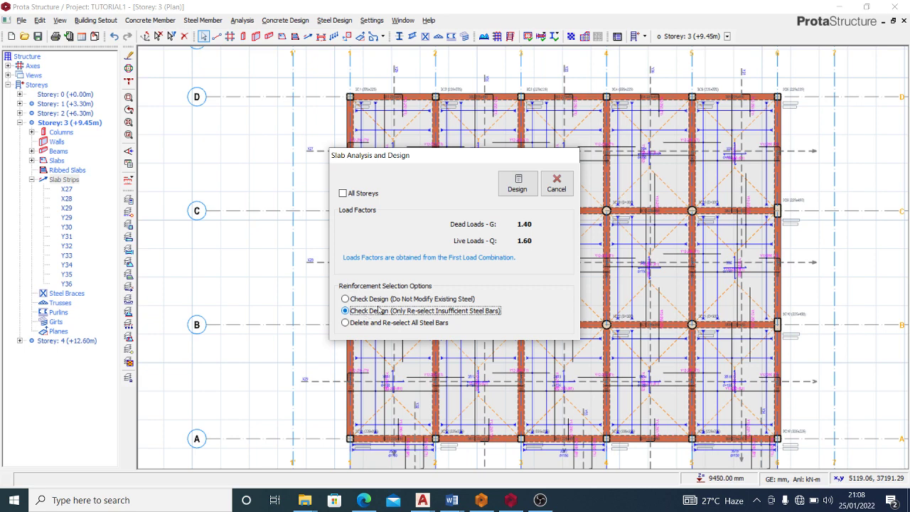
pyautogui.click(389, 325)
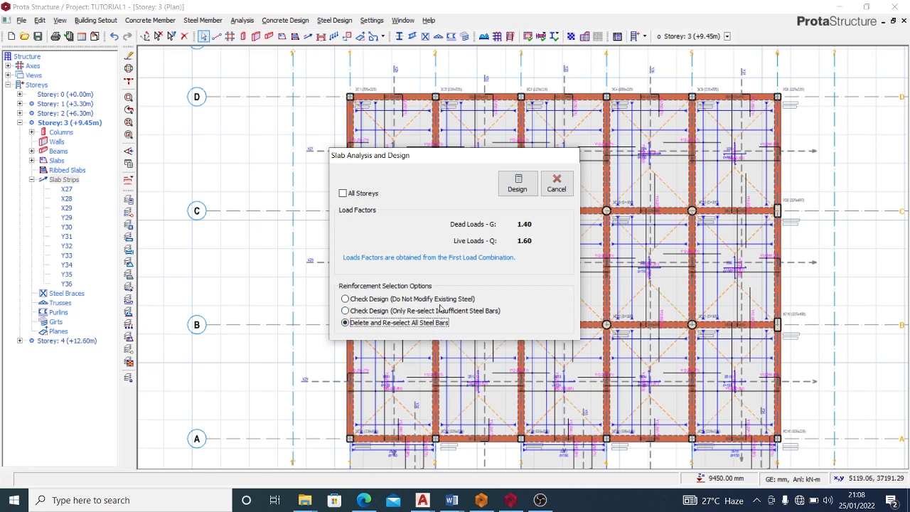
pyautogui.click(444, 313)
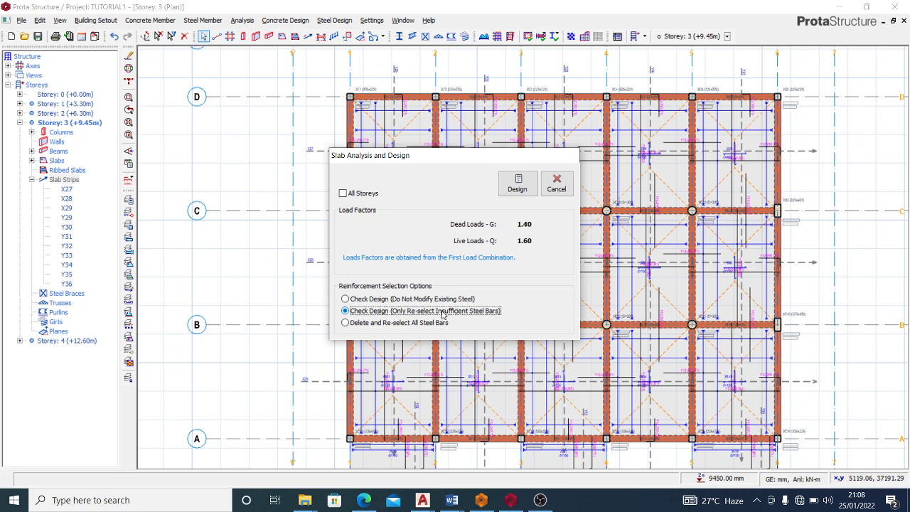
pyautogui.click(519, 181)
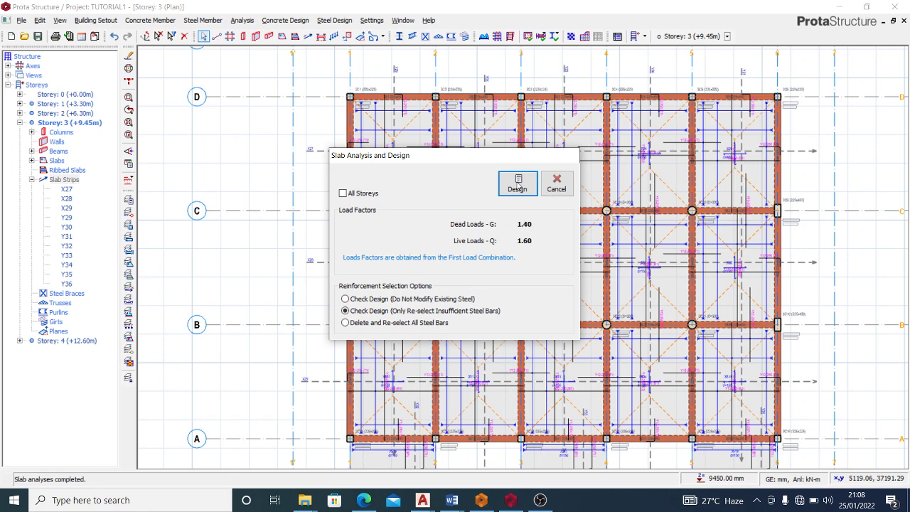
pyautogui.click(519, 185)
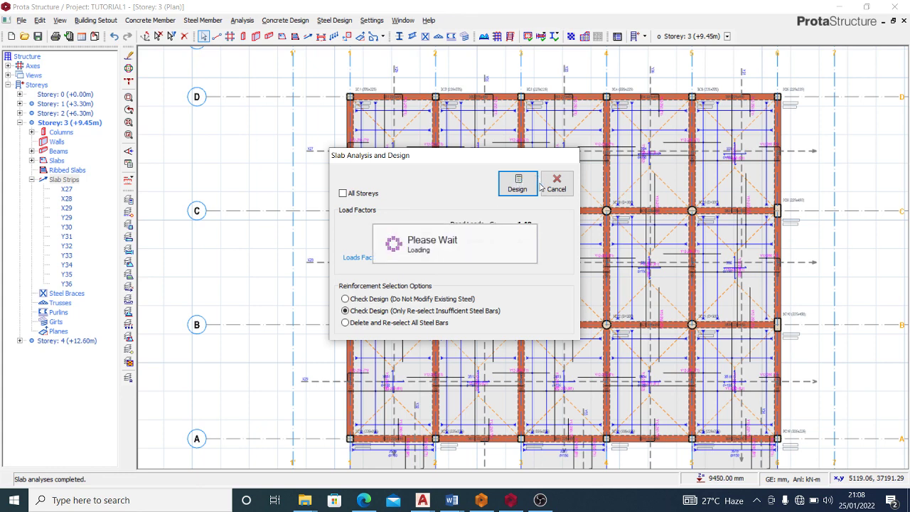
pyautogui.click(537, 183)
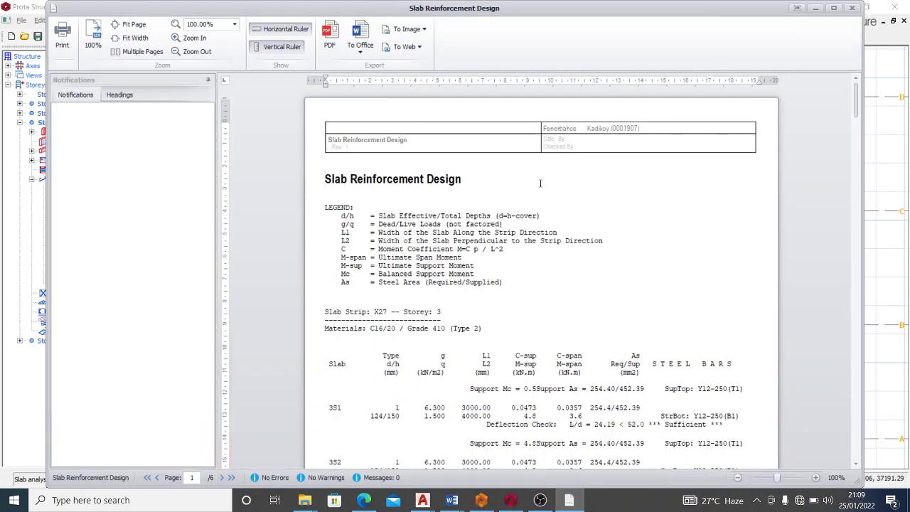
# Review steel areas, bars and deflection checks for all strips in the slab reinforcement design report, and close the report and design dialog
pyautogui.scroll(-5, 541, 183)
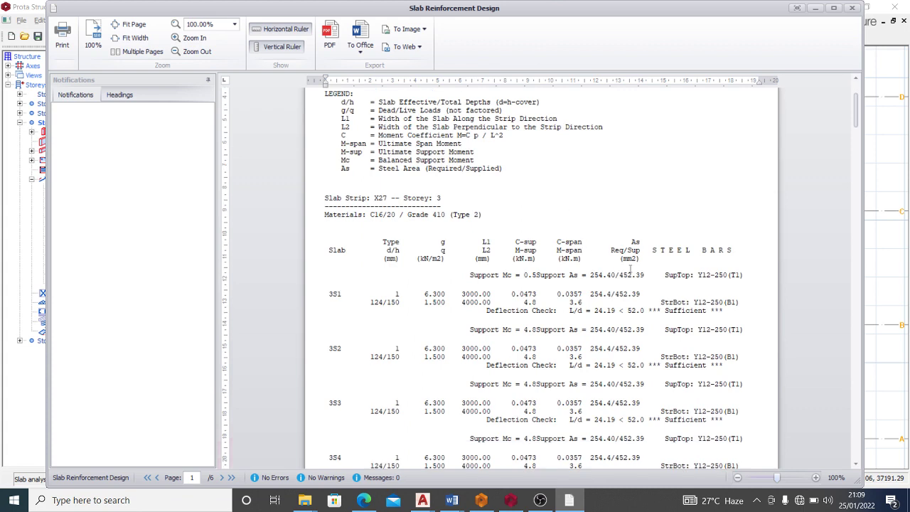
pyautogui.scroll(-1, 705, 258)
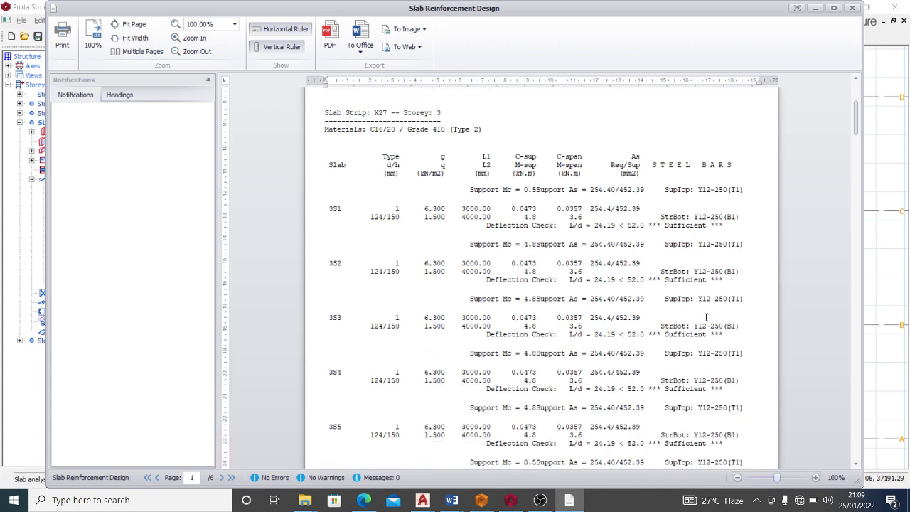
pyautogui.scroll(-1, 706, 317)
pyautogui.scroll(-1, 704, 354)
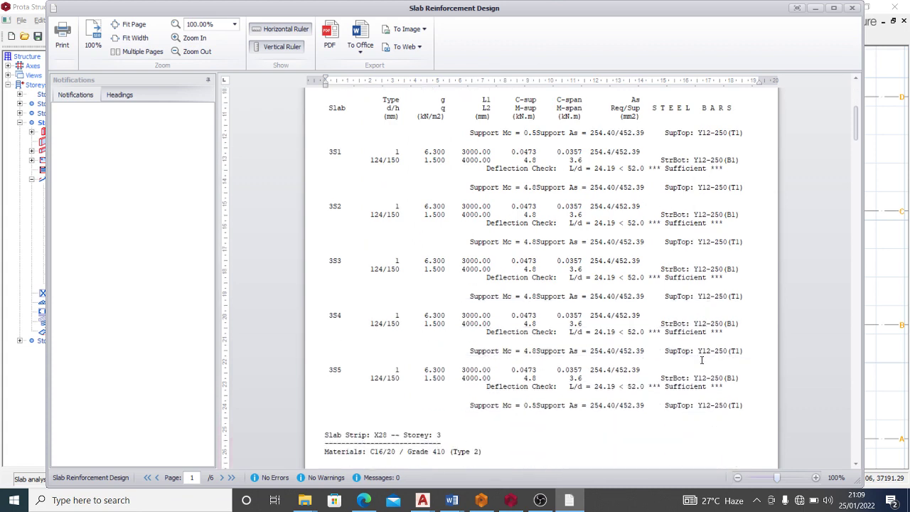
pyautogui.scroll(-5, 701, 362)
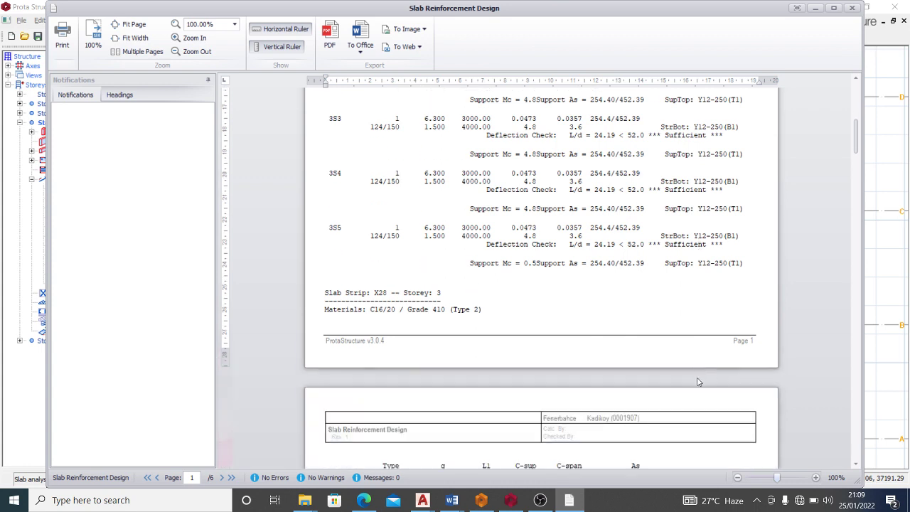
pyautogui.scroll(-6, 698, 382)
pyautogui.scroll(-3, 697, 369)
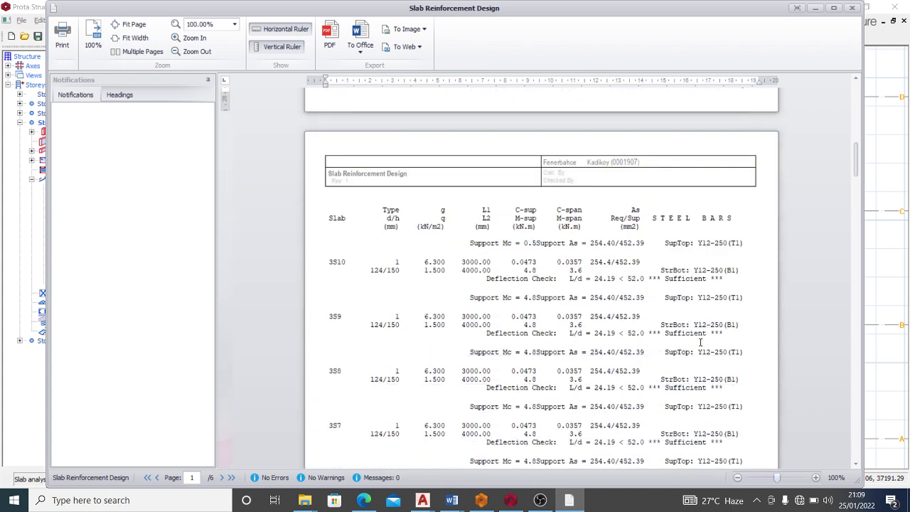
pyautogui.scroll(-2, 700, 342)
pyautogui.scroll(-8, 700, 347)
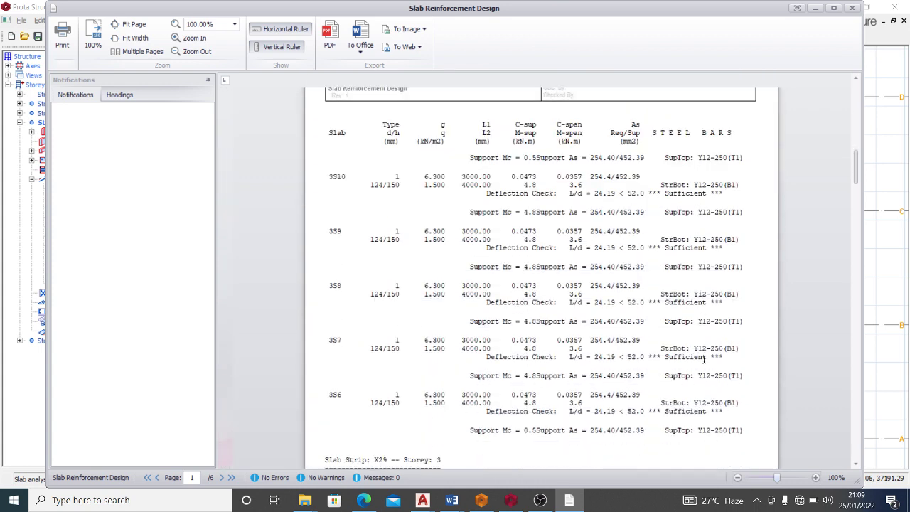
pyautogui.scroll(-5, 702, 377)
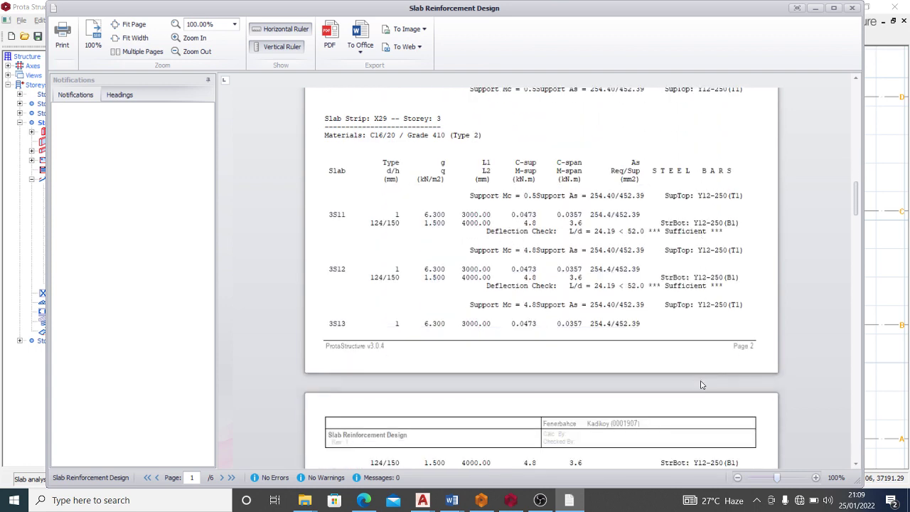
pyautogui.scroll(-11, 696, 326)
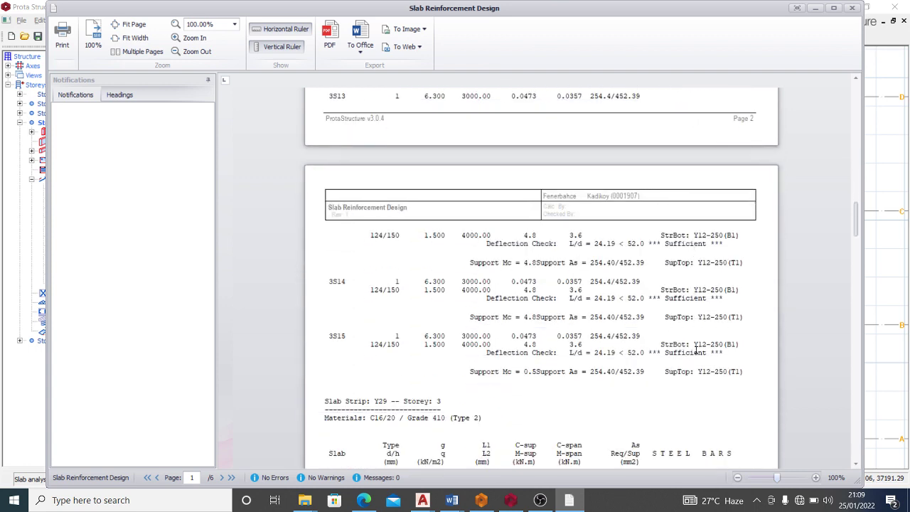
pyautogui.scroll(-11, 696, 357)
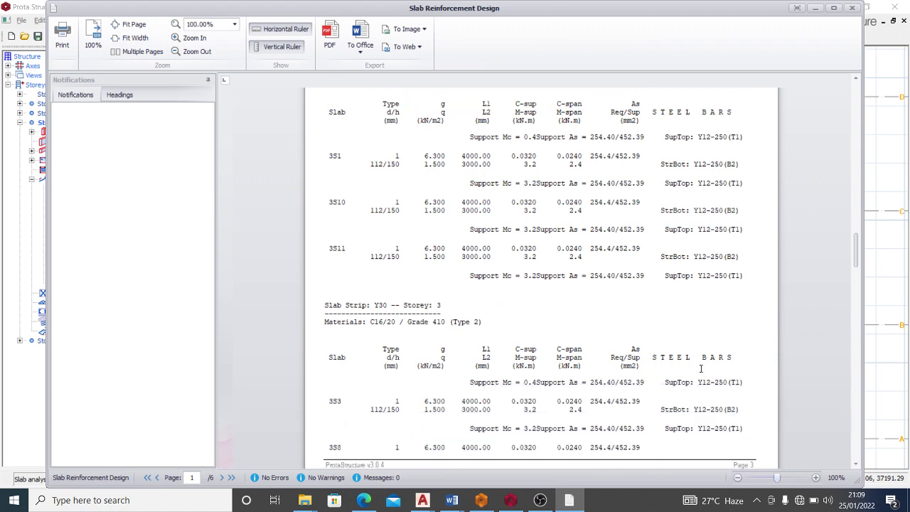
pyautogui.scroll(-20, 701, 370)
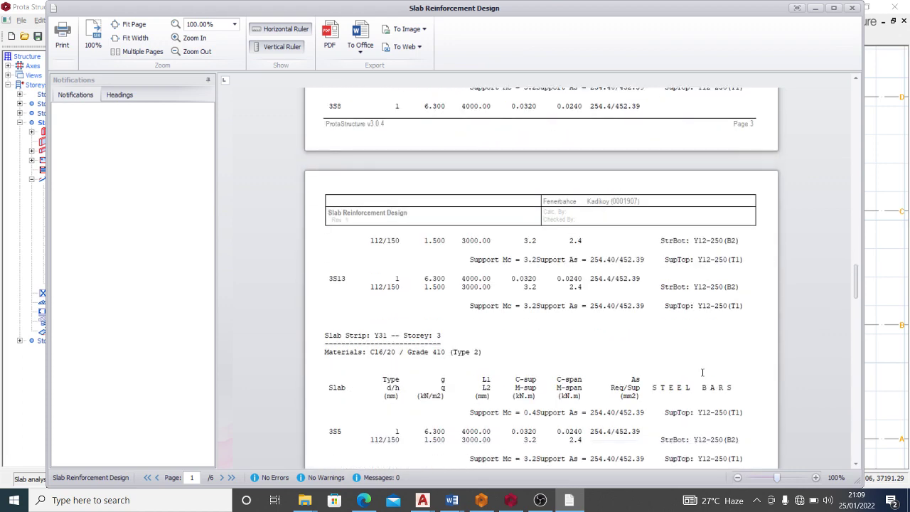
pyautogui.scroll(-16, 704, 372)
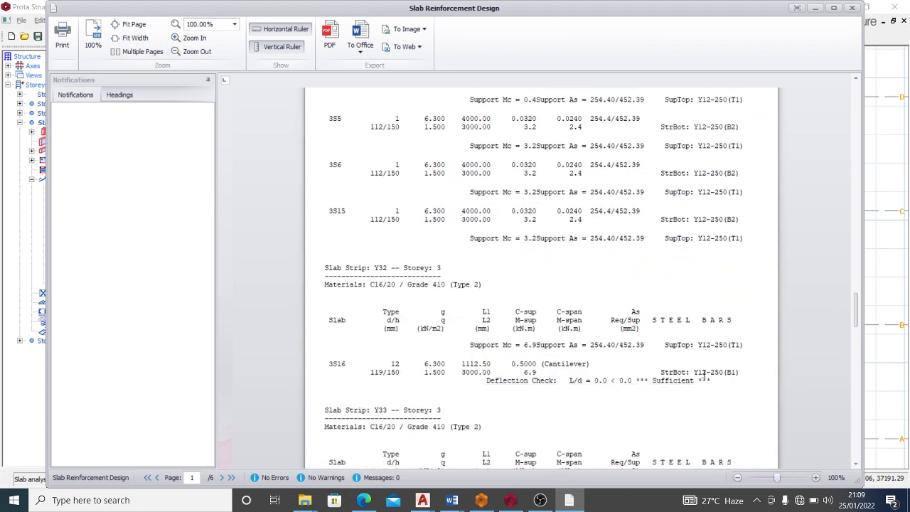
pyautogui.scroll(-17, 705, 377)
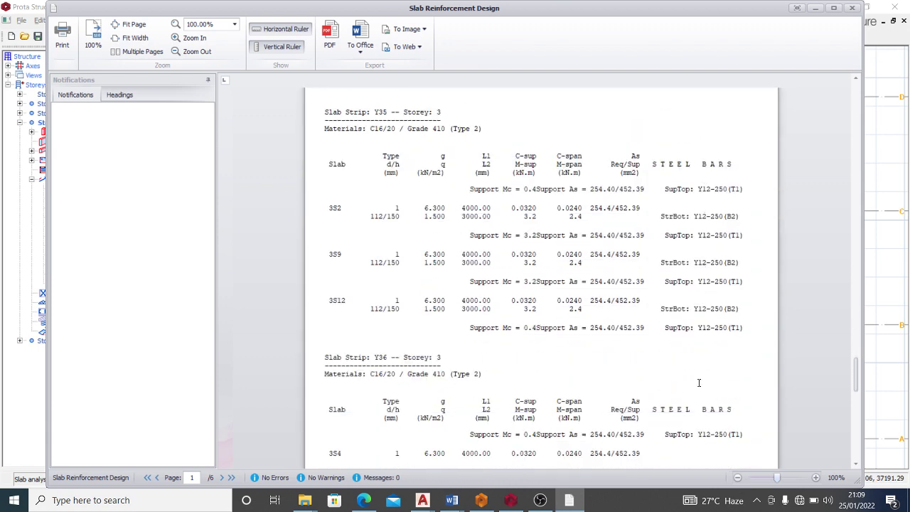
pyautogui.scroll(-14, 701, 384)
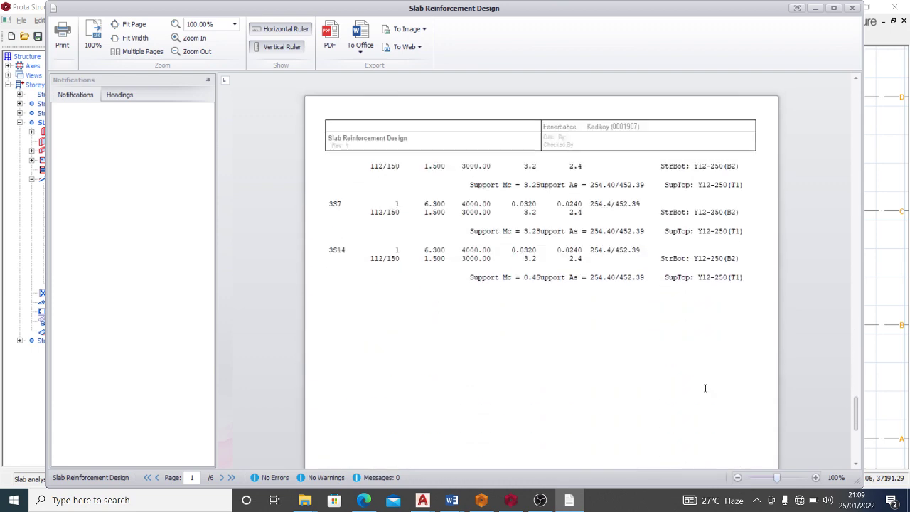
pyautogui.scroll(-10, 706, 388)
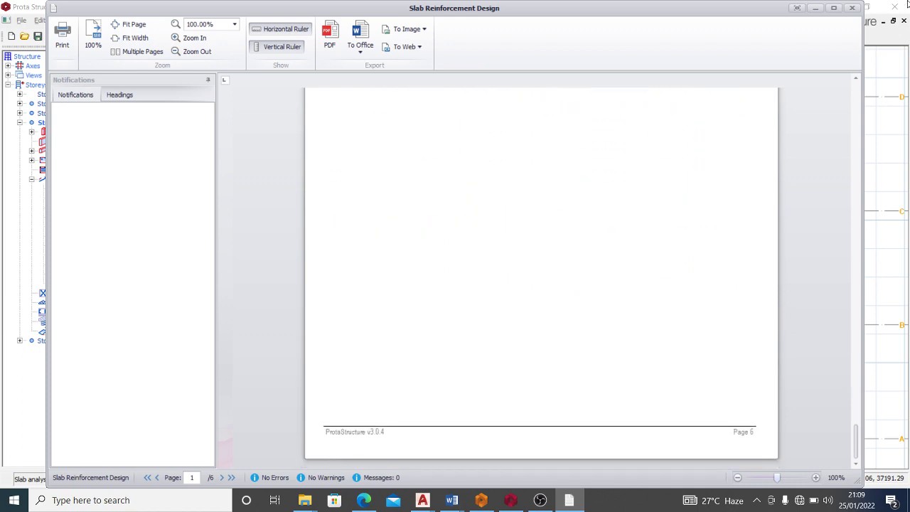
pyautogui.click(852, 8)
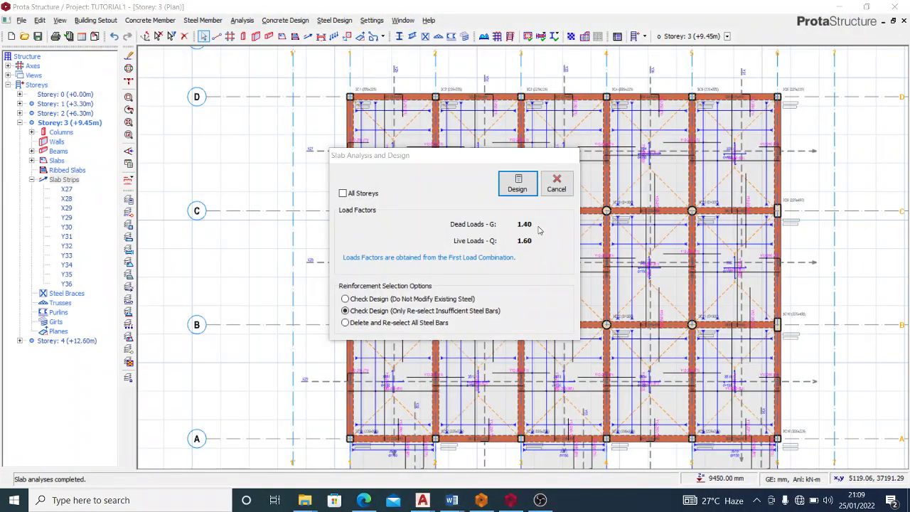
pyautogui.click(557, 183)
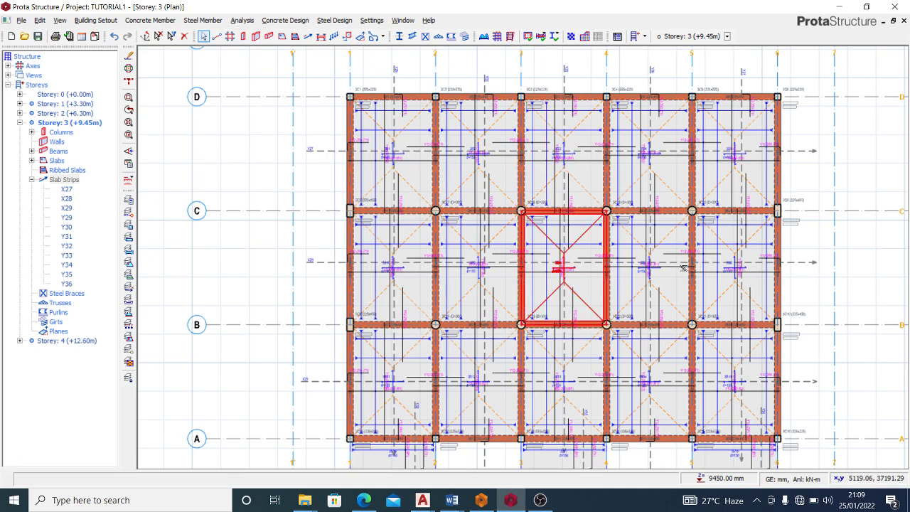
# Inspect the slab bars across the Storey 3 plan and read the details of strip X28's bar in slab 3S7
pyautogui.scroll(1, 683, 267)
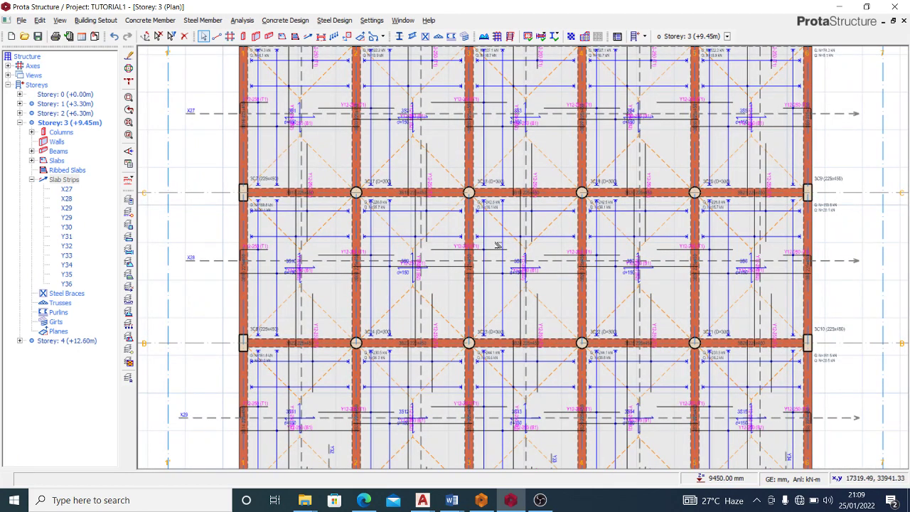
pyautogui.scroll(-2, 498, 245)
pyautogui.scroll(1, 540, 265)
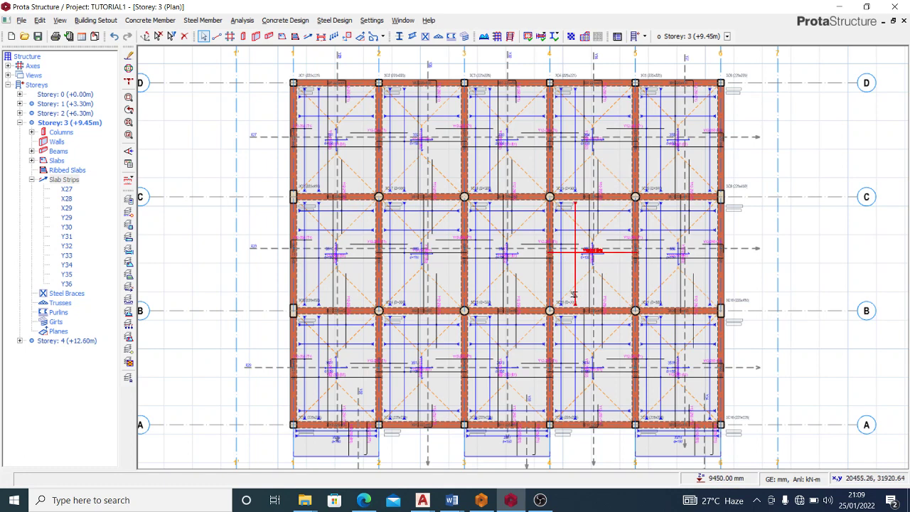
pyautogui.moveTo(574, 295)
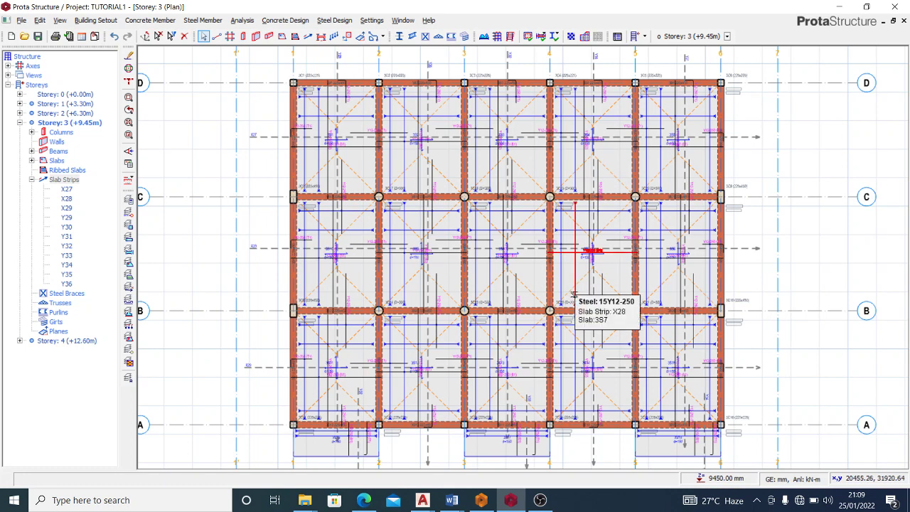